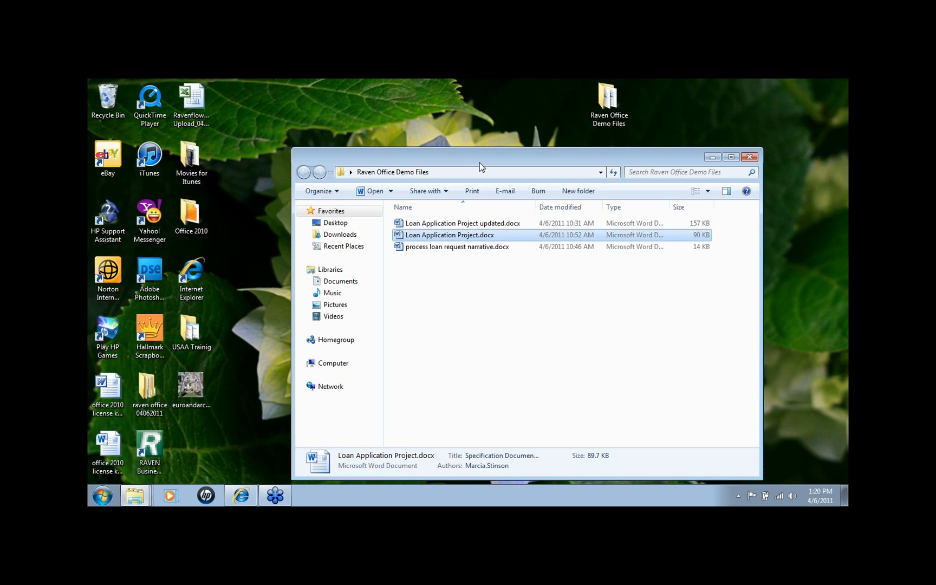
Step: Open Loan Application Project.docx and look through its sections from the title page to the test cases
drag(478, 158, 382, 124)
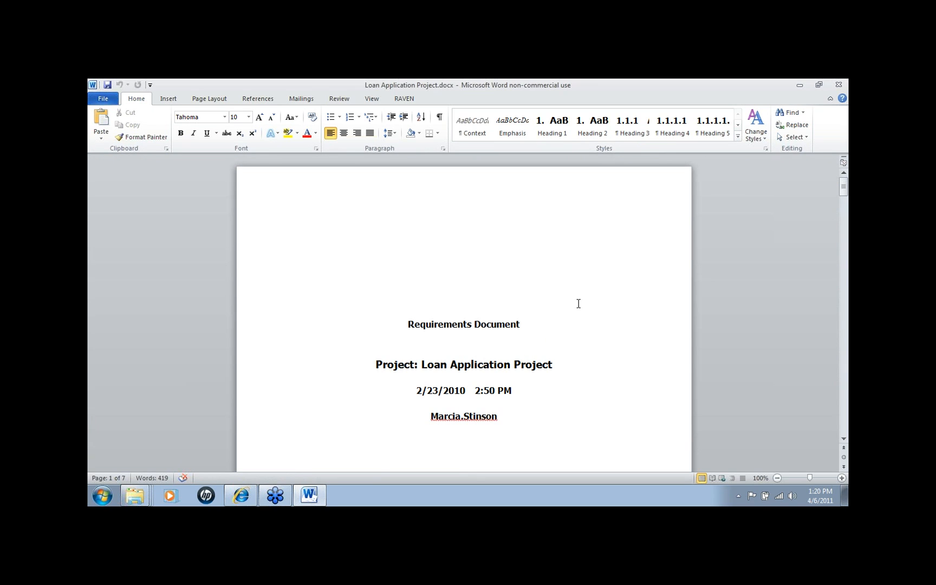
scroll(578, 304, down, 5)
scroll(578, 305, down, 15)
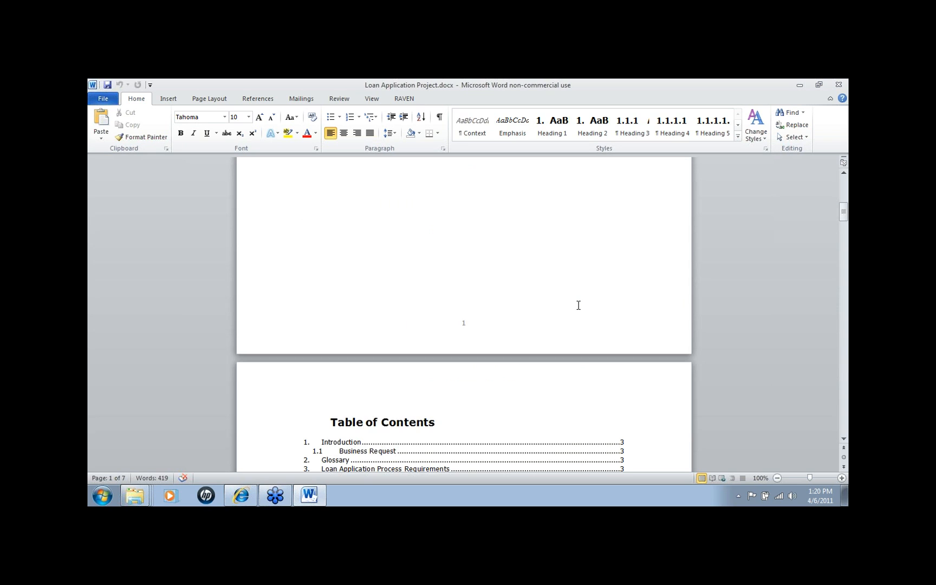
scroll(579, 306, down, 9)
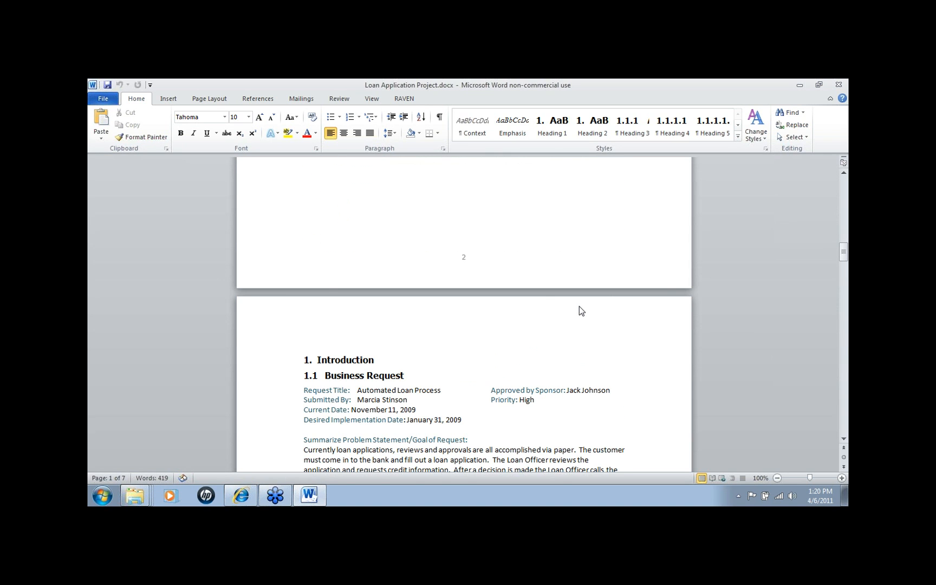
scroll(514, 305, down, 10)
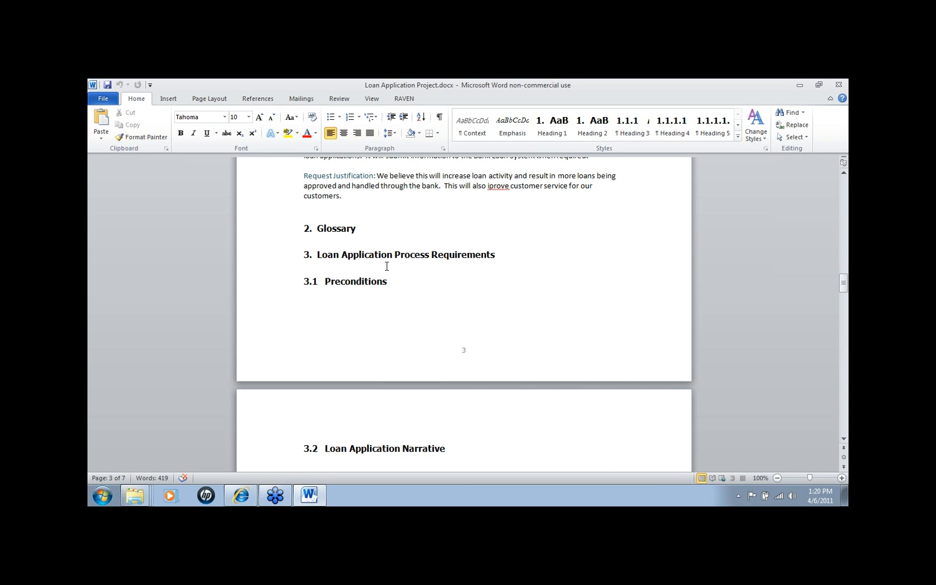
scroll(499, 267, down, 15)
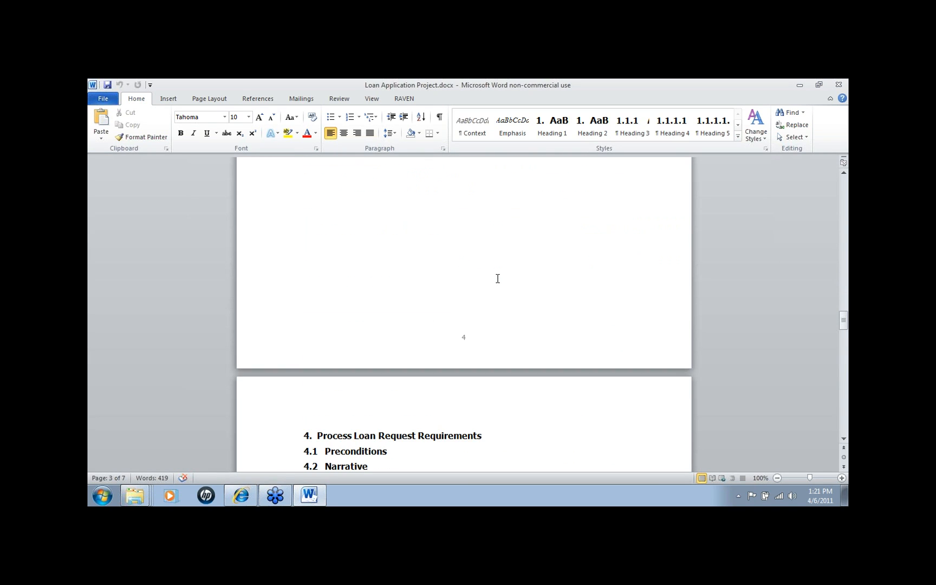
scroll(501, 280, down, 5)
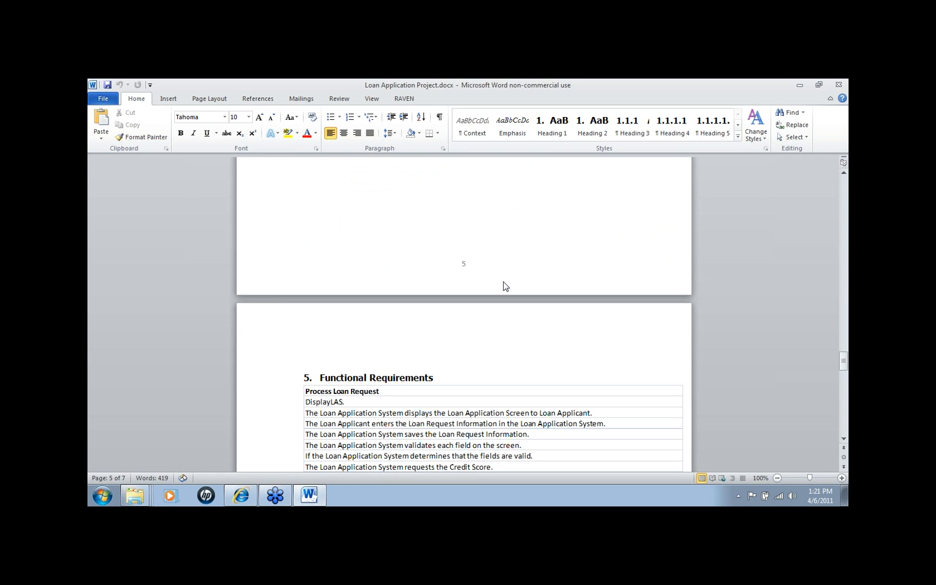
scroll(503, 281, down, 5)
scroll(505, 282, down, 15)
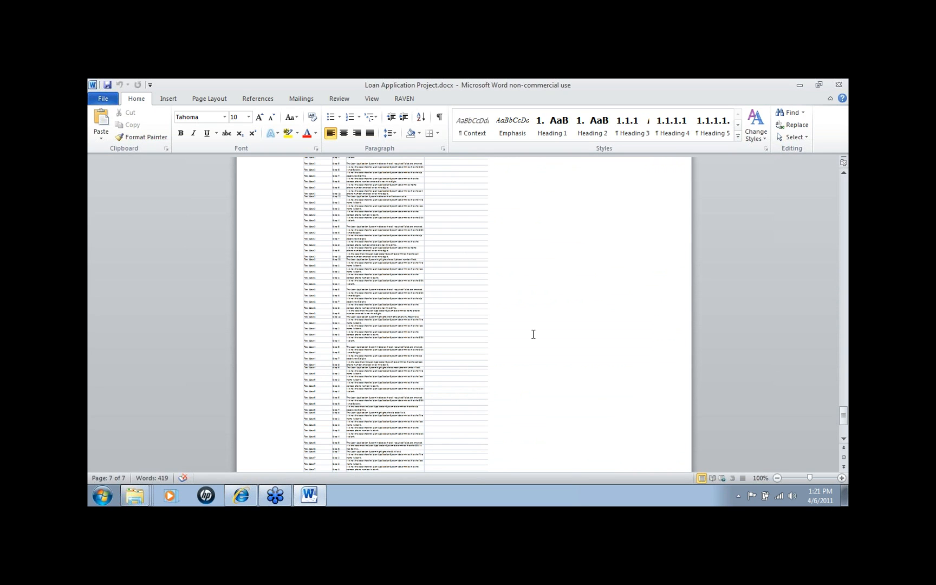
scroll(504, 282, up, 8)
key(ctrl+Home)
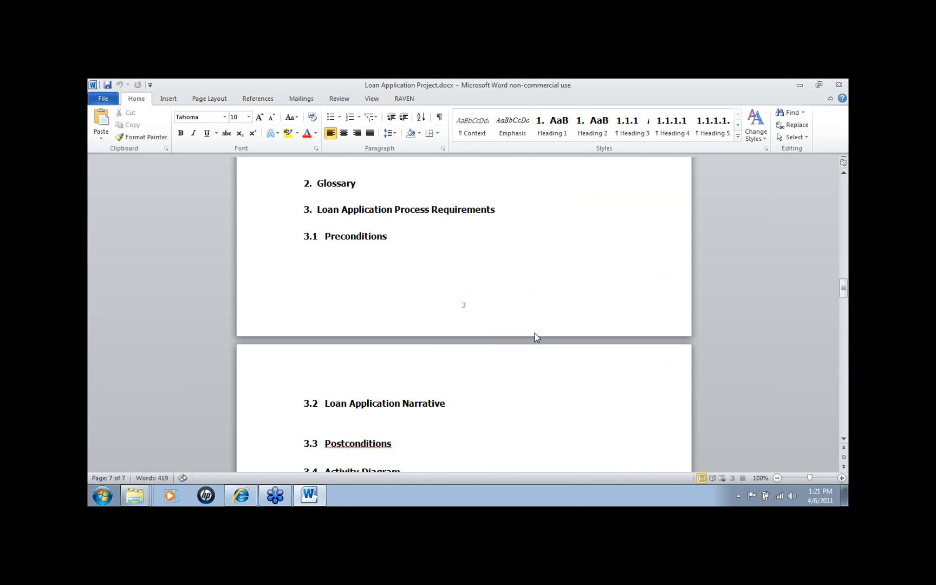
scroll(536, 333, down, 3)
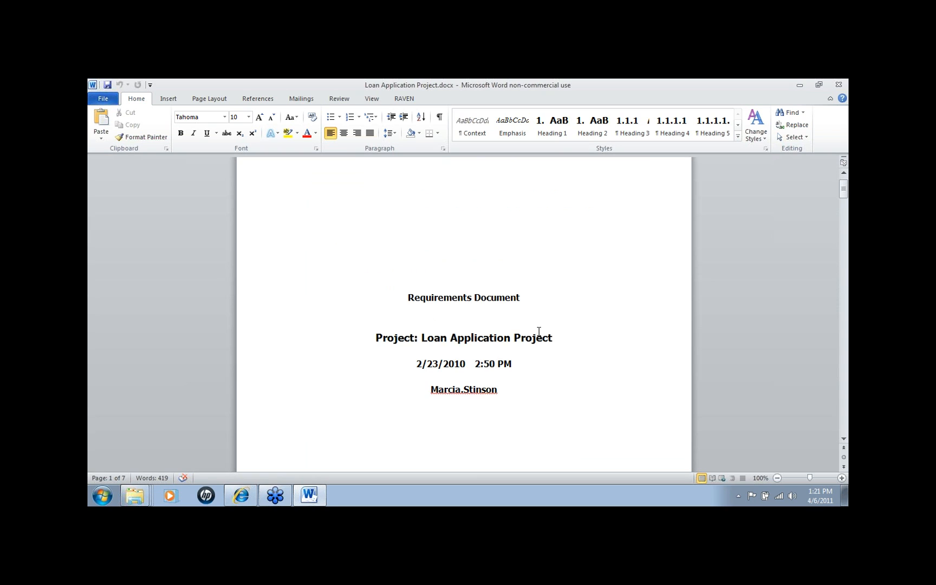
scroll(539, 331, down, 4)
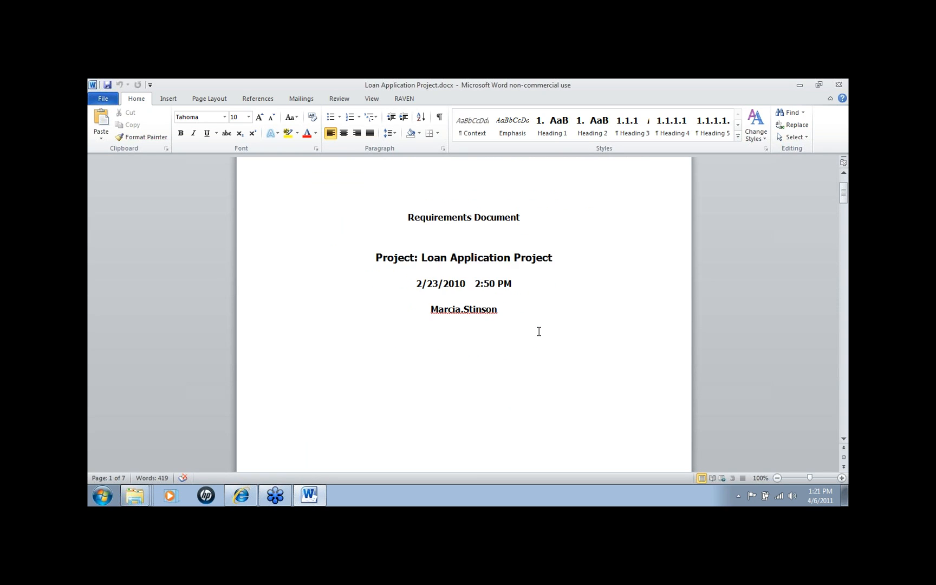
Step: Show the RAVEN Process Pane alongside the Loan Application Process Requirements section and place the cursor in the empty process narrative
click(406, 102)
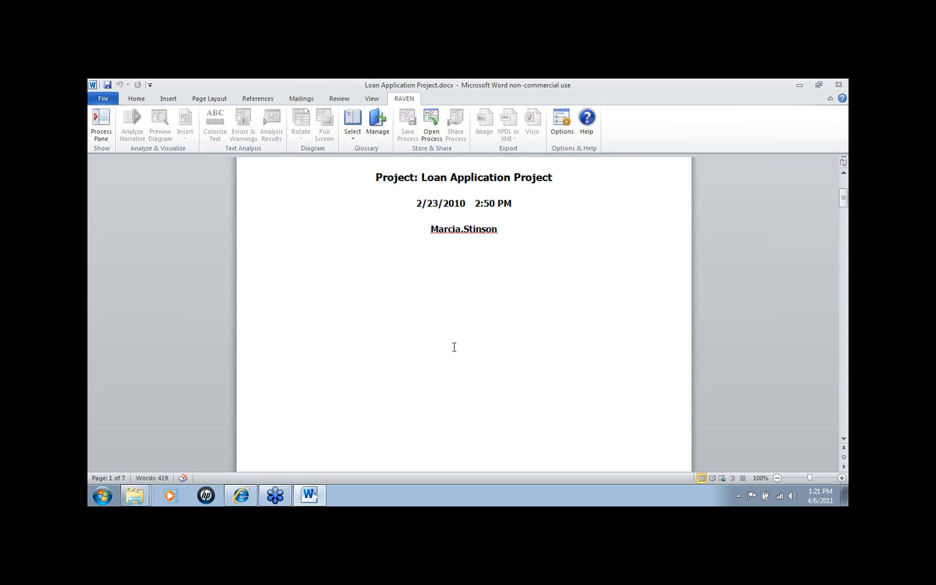
scroll(454, 347, down, 2)
scroll(454, 347, up, 5)
scroll(454, 348, down, 10)
scroll(454, 348, down, 8)
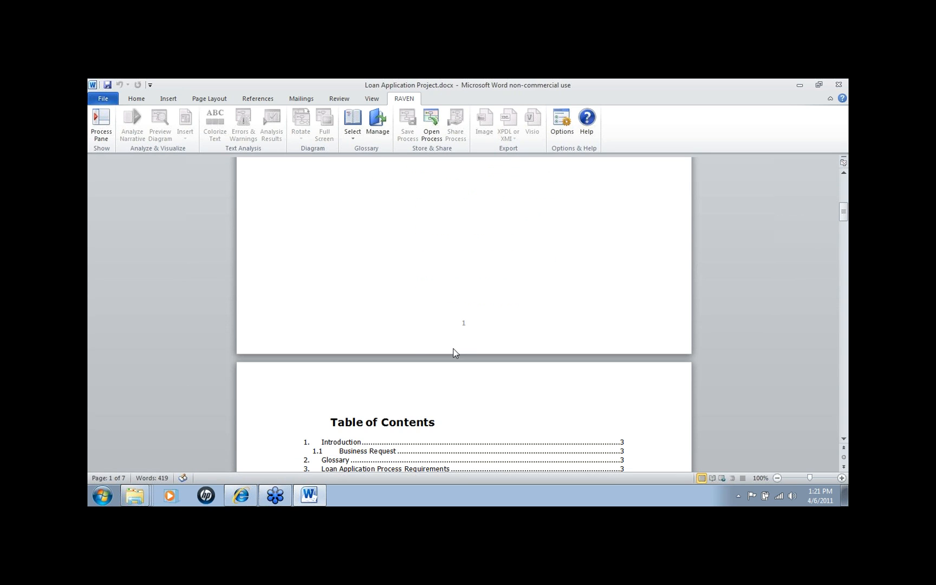
scroll(454, 349, down, 4)
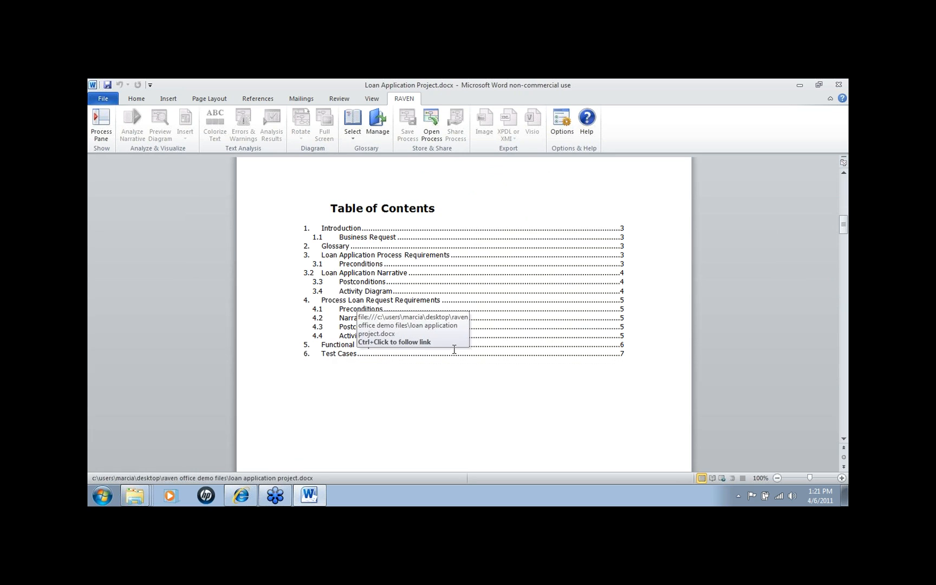
scroll(454, 349, down, 20)
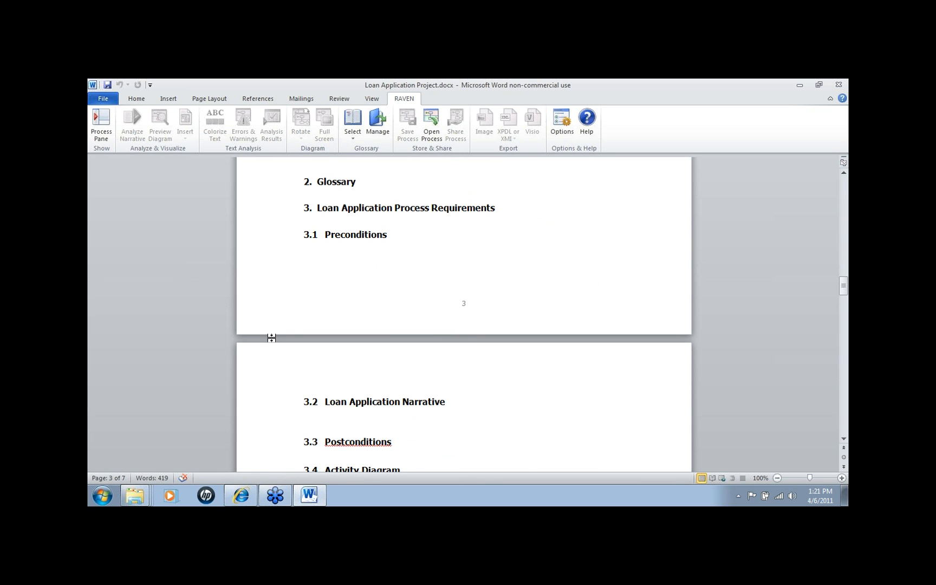
click(99, 124)
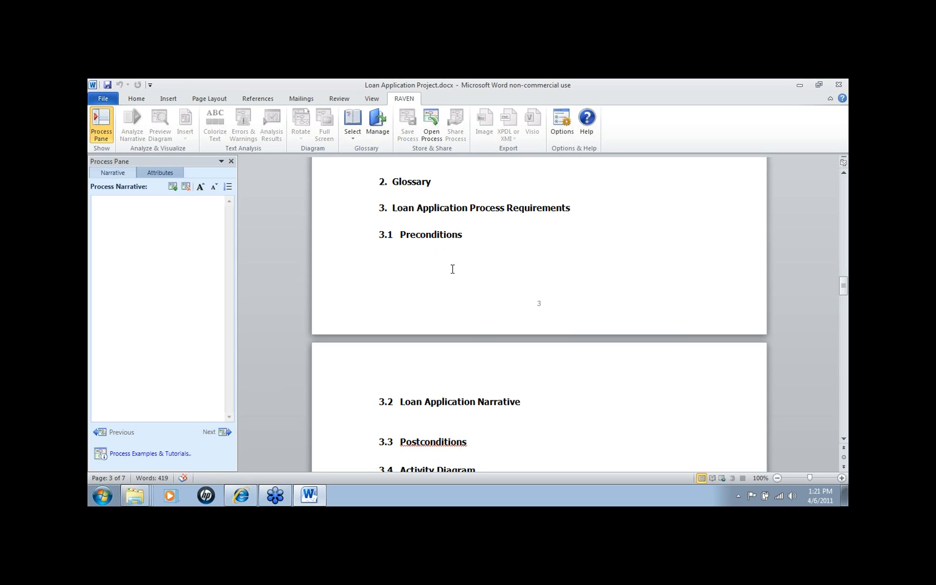
scroll(452, 269, down, 1)
scroll(454, 269, down, 1)
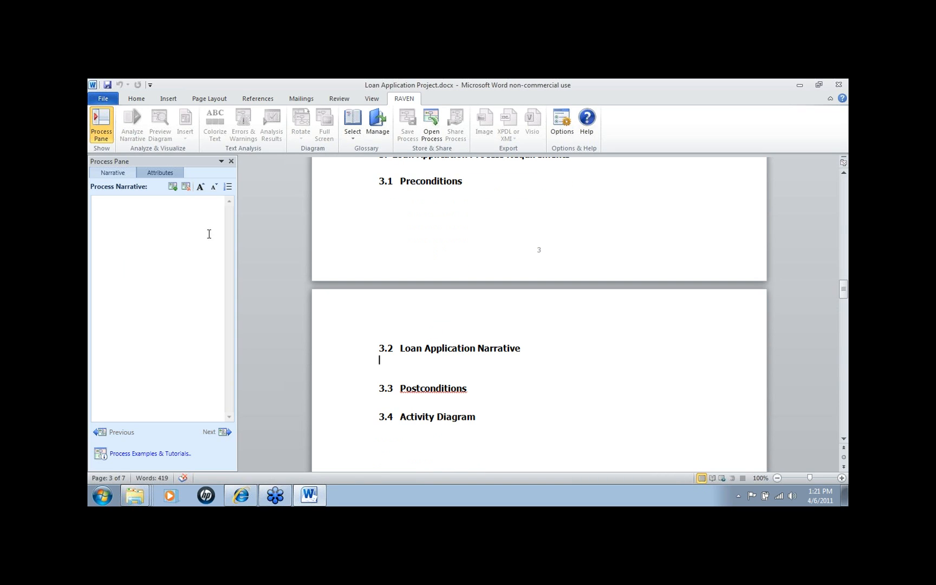
click(132, 228)
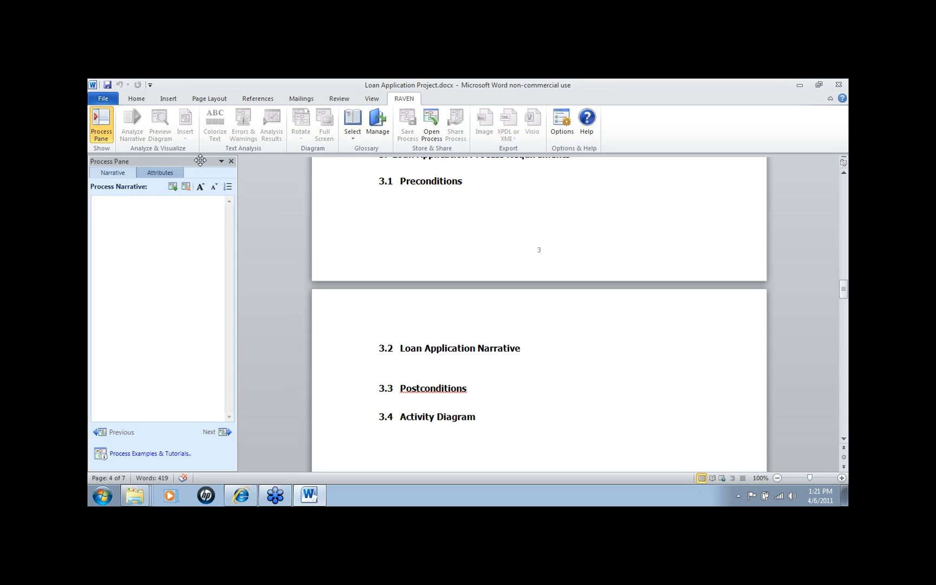
Step: Select the Loan Application glossary as the business glossary for the process
click(357, 140)
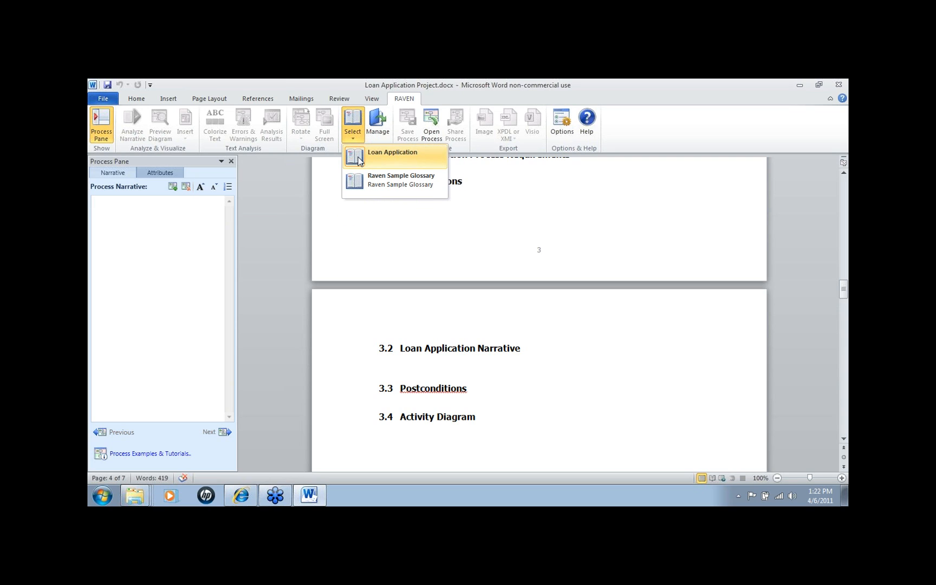
click(360, 158)
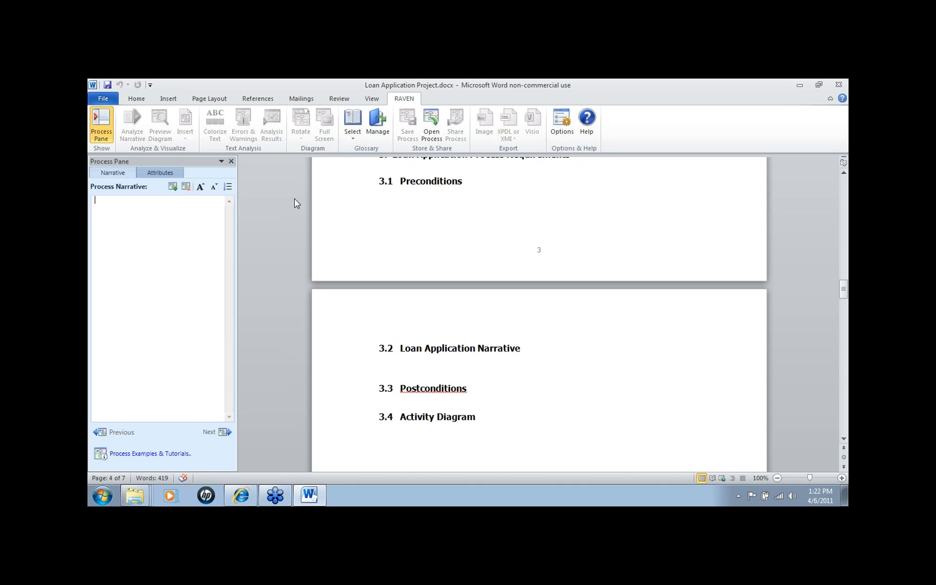
click(353, 140)
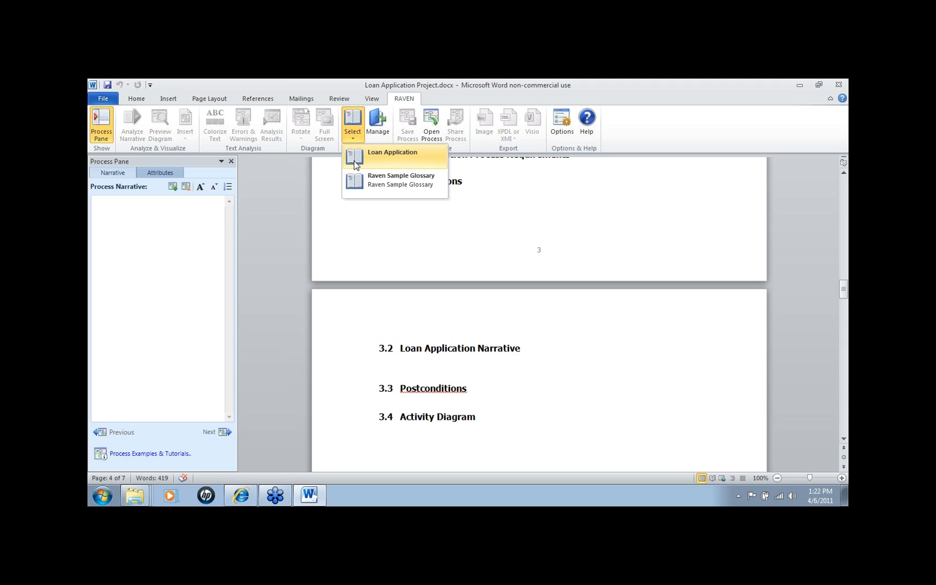
click(353, 161)
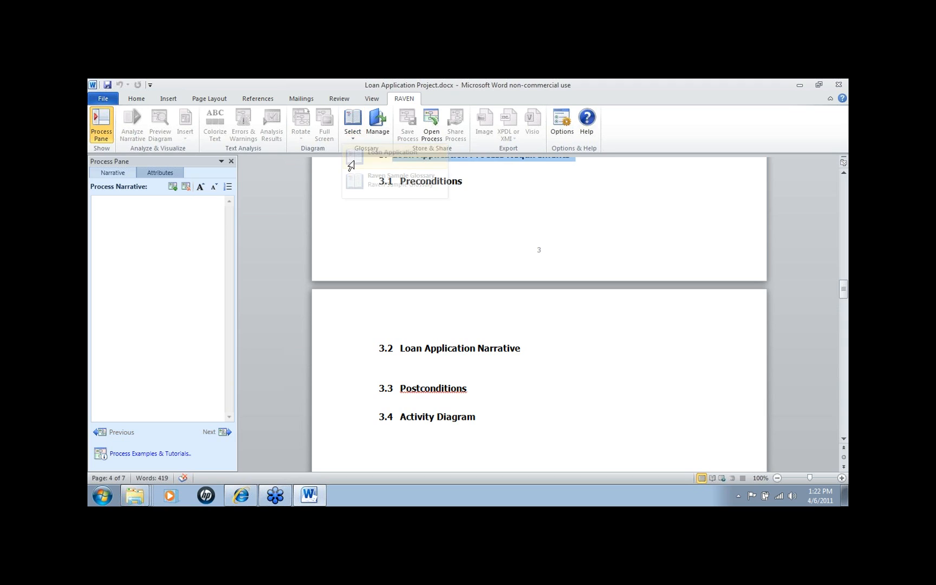
click(378, 123)
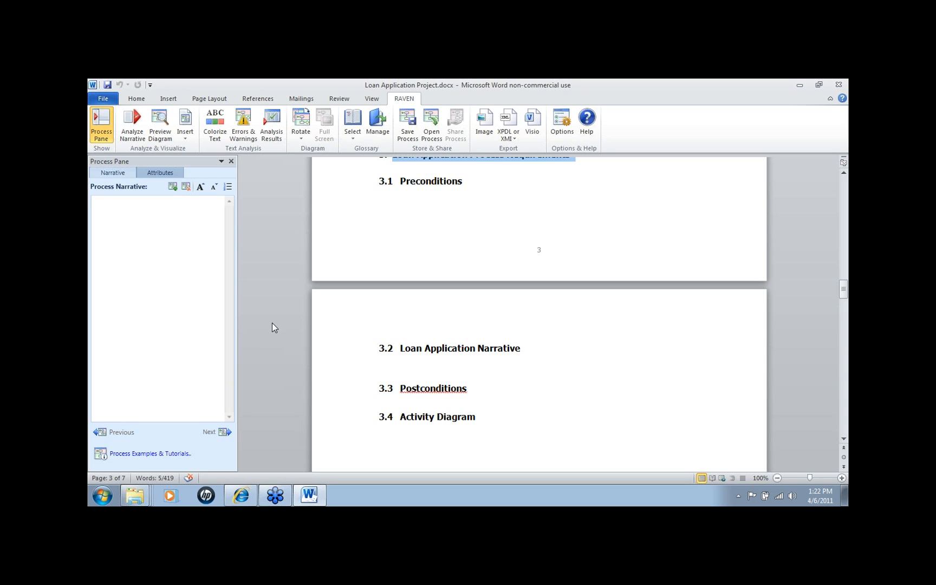
click(348, 136)
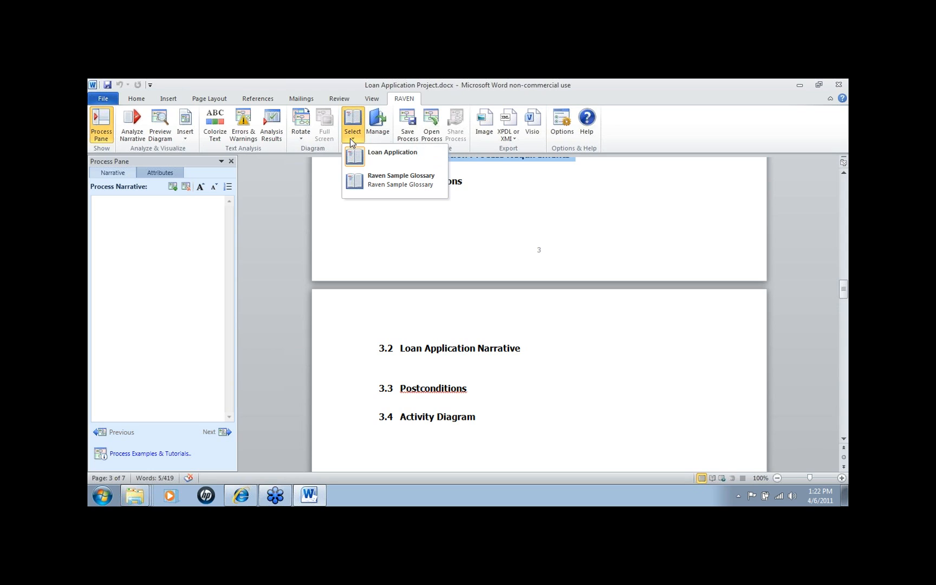
click(355, 157)
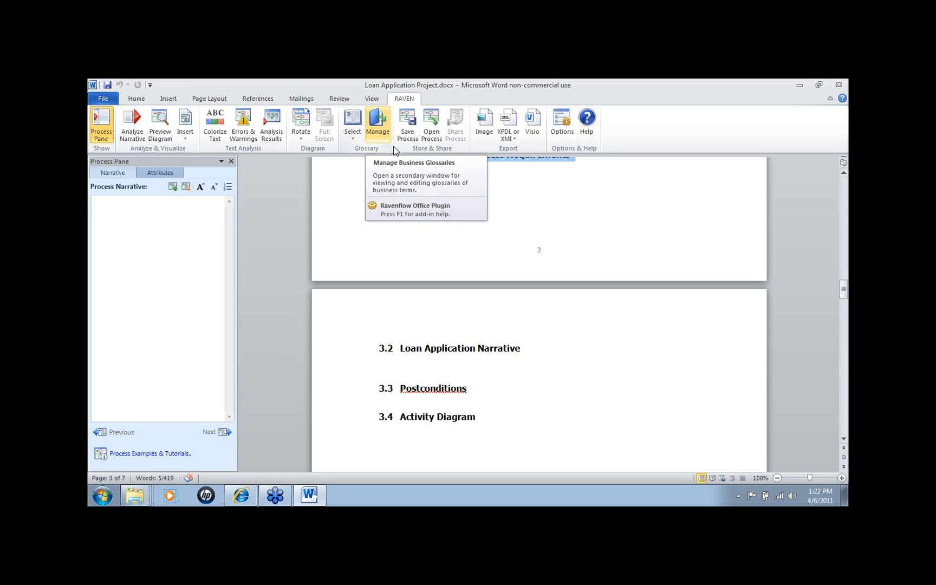
Step: Examine the Loan Application glossary's terms and the available icons in the business glossary manager, and close it
click(383, 134)
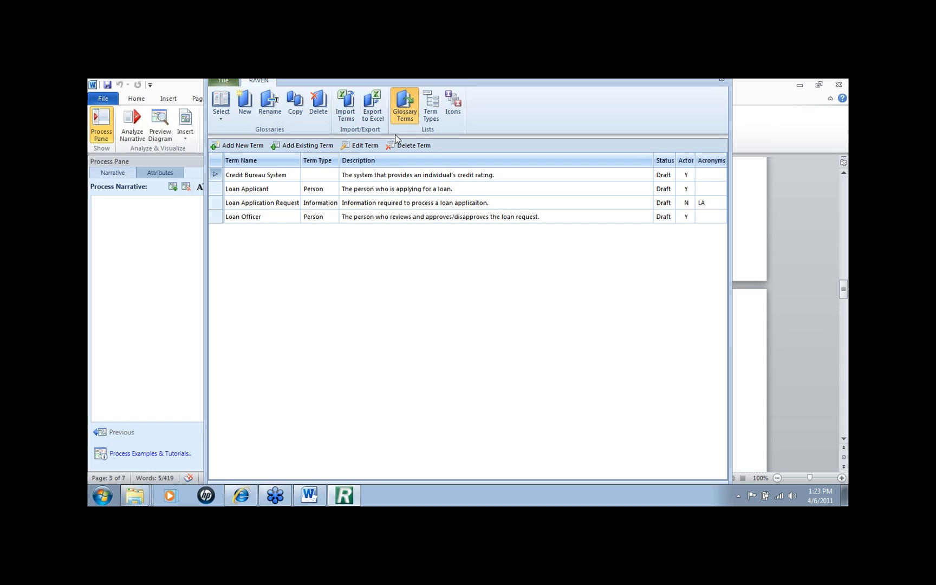
click(406, 110)
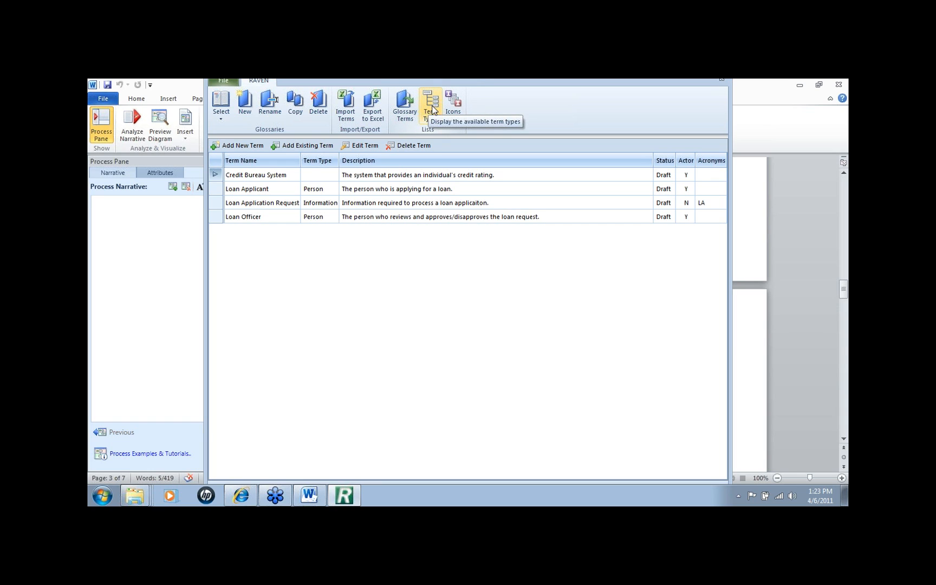
click(453, 104)
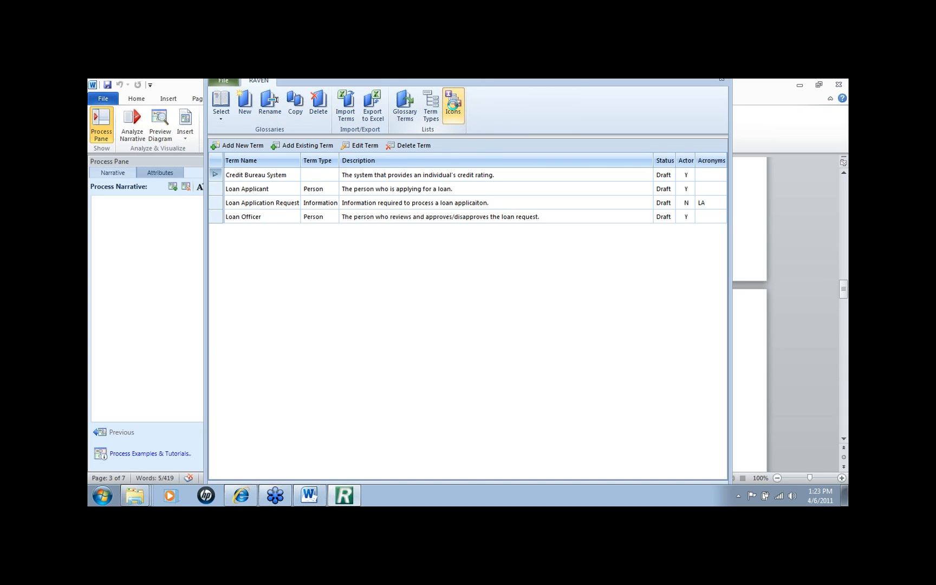
click(453, 104)
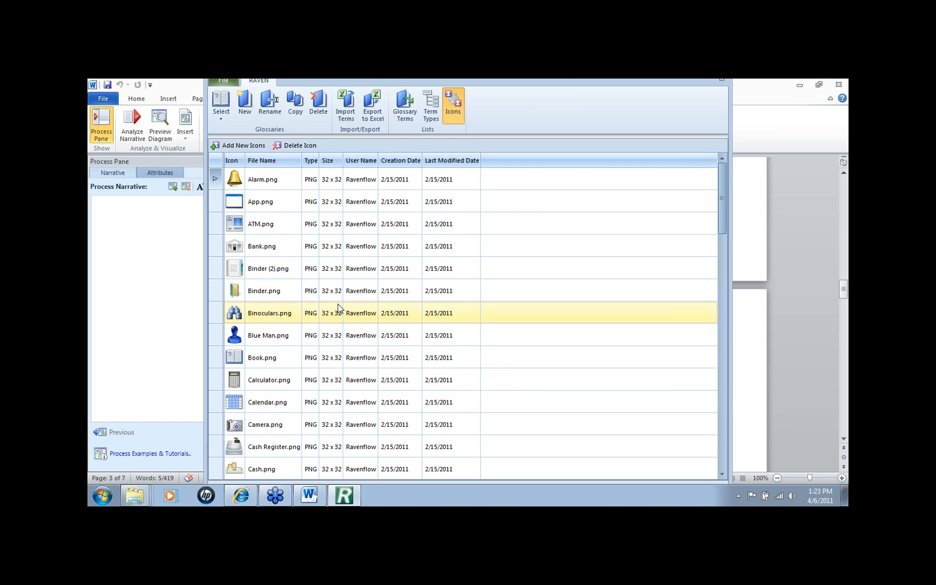
click(222, 118)
click(249, 142)
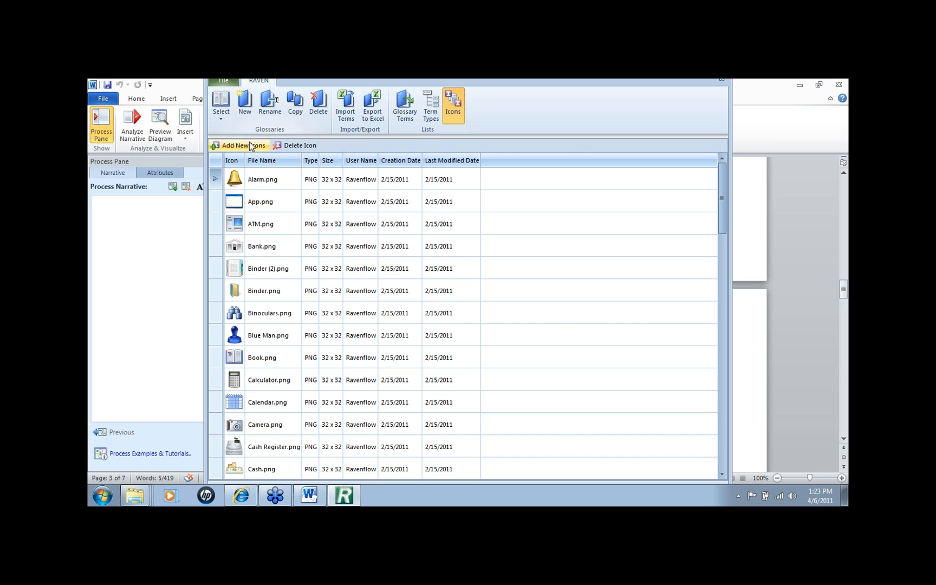
click(224, 119)
click(225, 131)
drag(538, 83, 534, 103)
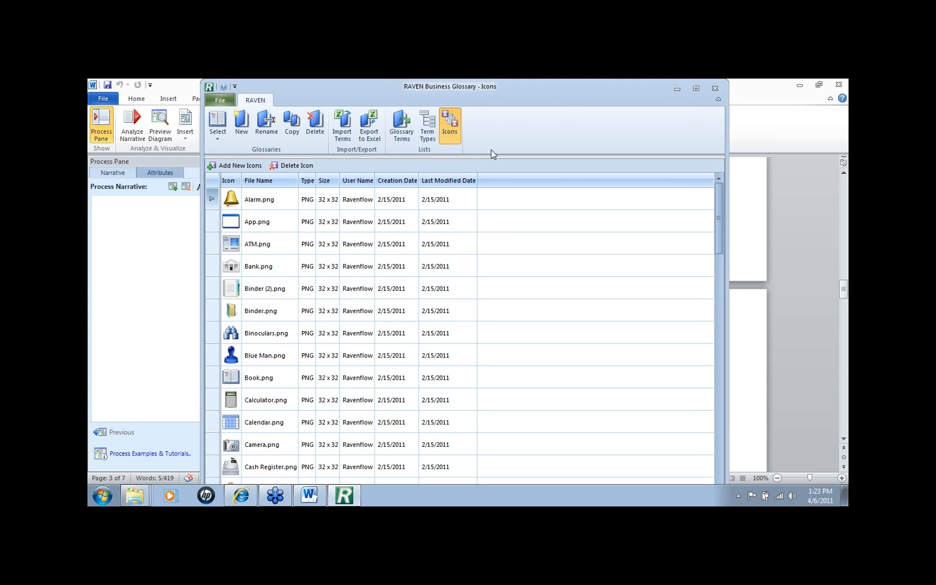
click(716, 88)
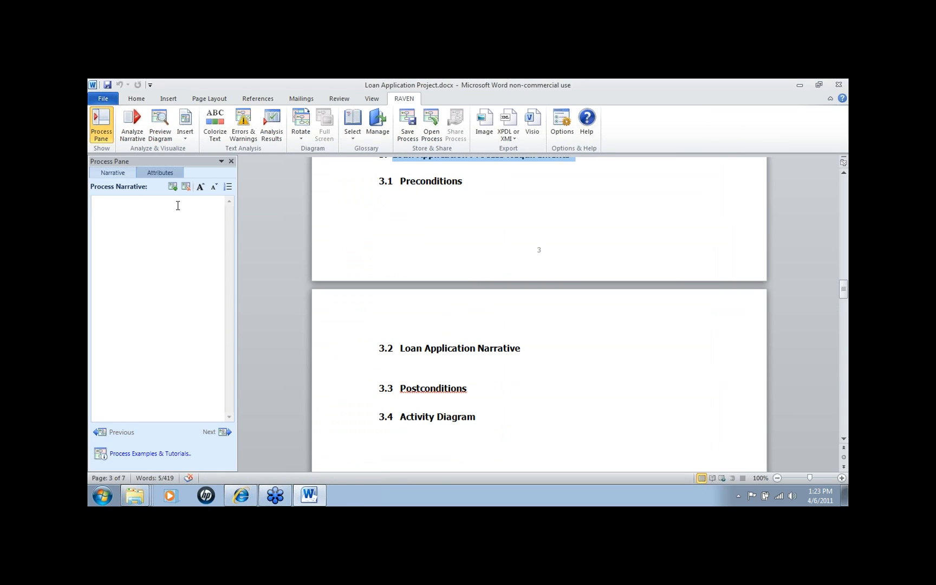
text(Rhe)
key(BackSpace)
key(BackSpace)
key(BackSpace)
key(BackSpace)
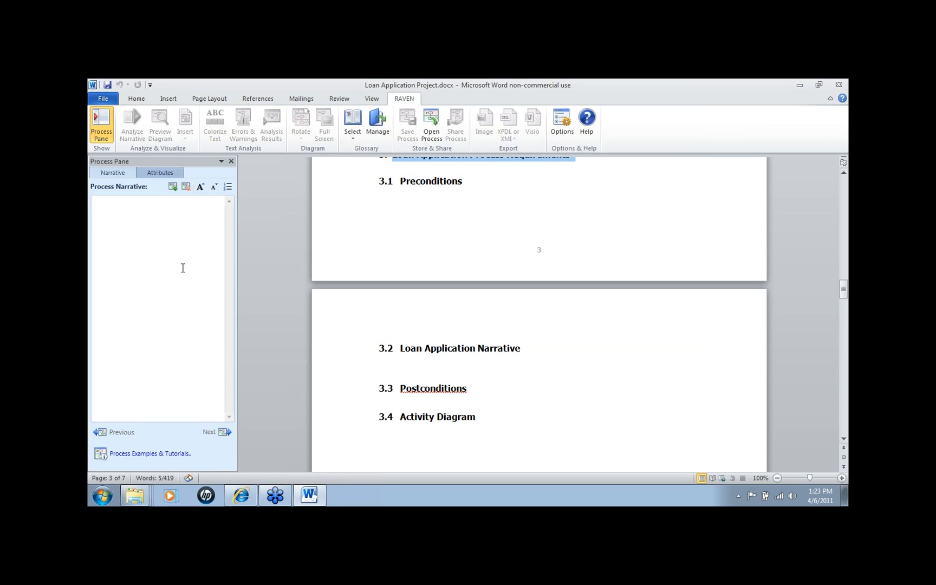
Step: Write the narrative sentence "The Loan Applicant selects the Loan Request Link in the Bank Website.", taking Loan Applicant from the glossary suggestions
text(The L)
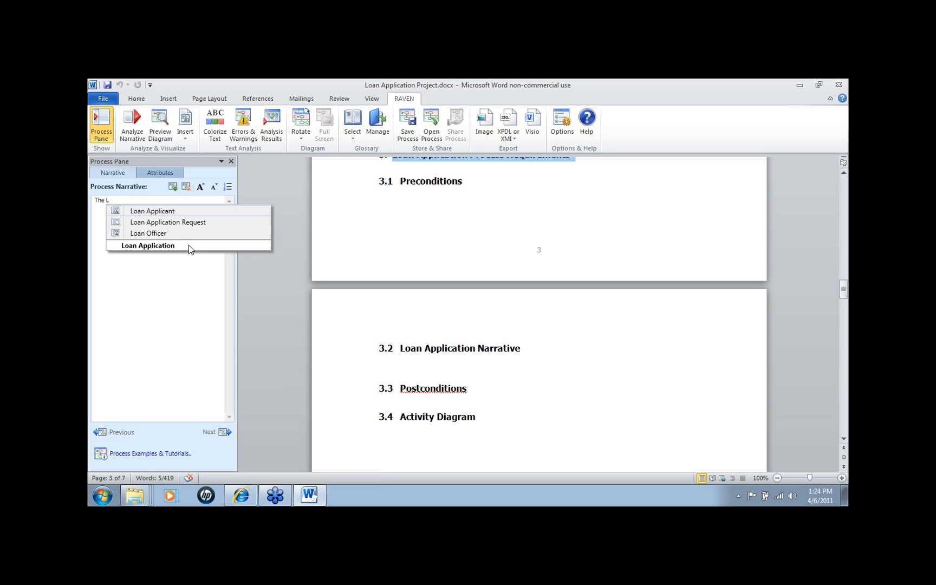
click(116, 211)
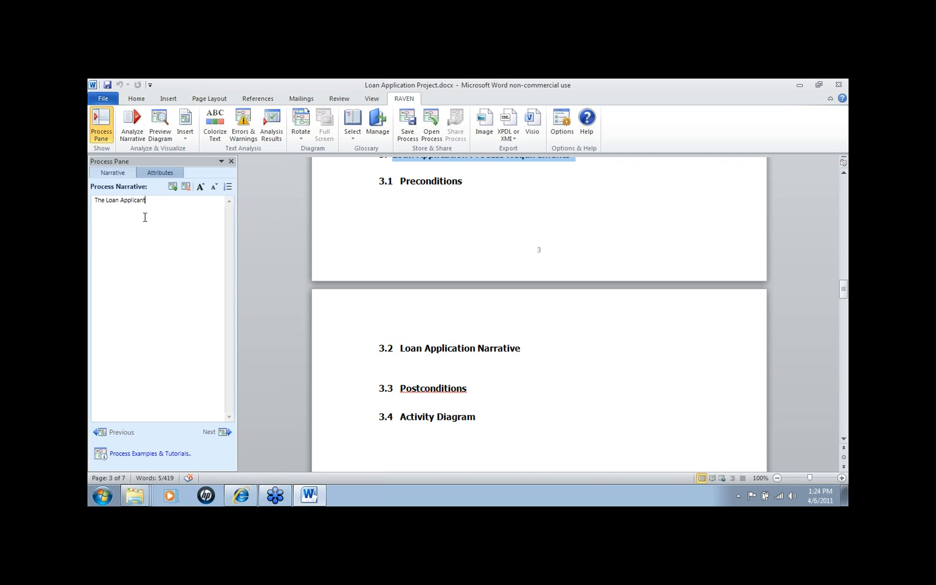
text(selects the )
text(Loan )
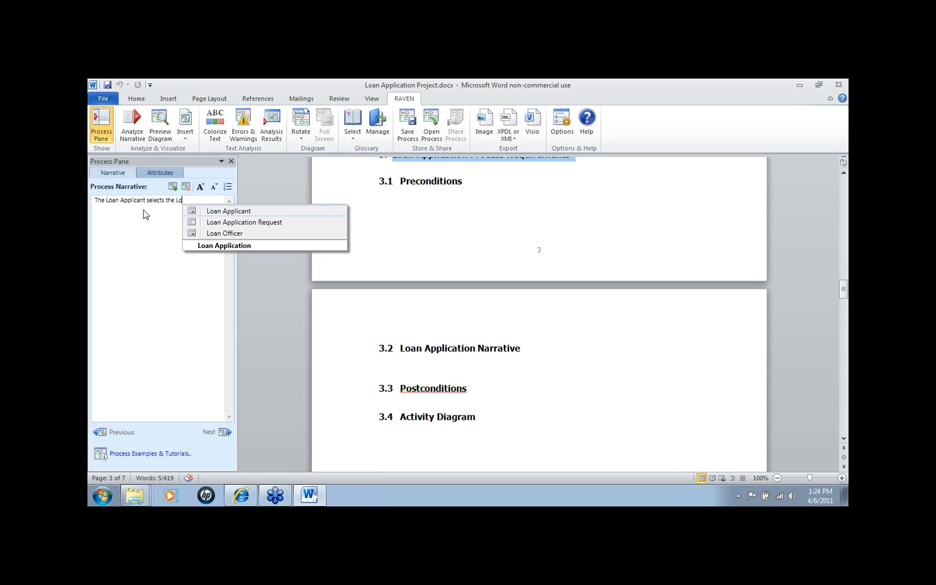
text(Reques)
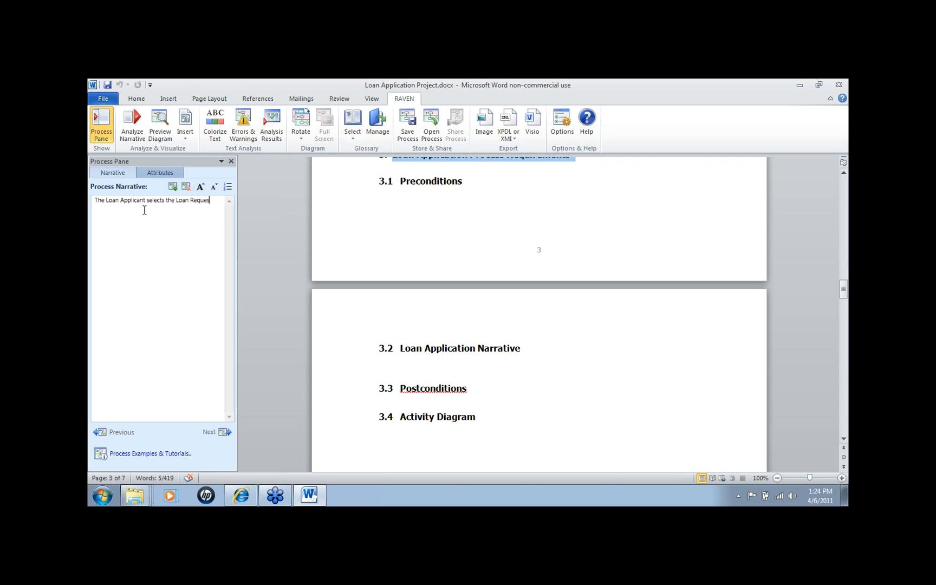
text(t Link in the Bank Websit)
text(e.)
Step: Add a second narrative paragraph reading "The Bank Website sends a Loan Request Startup Message to the Loan Application System."
key(Return)
key(Return)
text(The Bank Website sends a Loan Request Star)
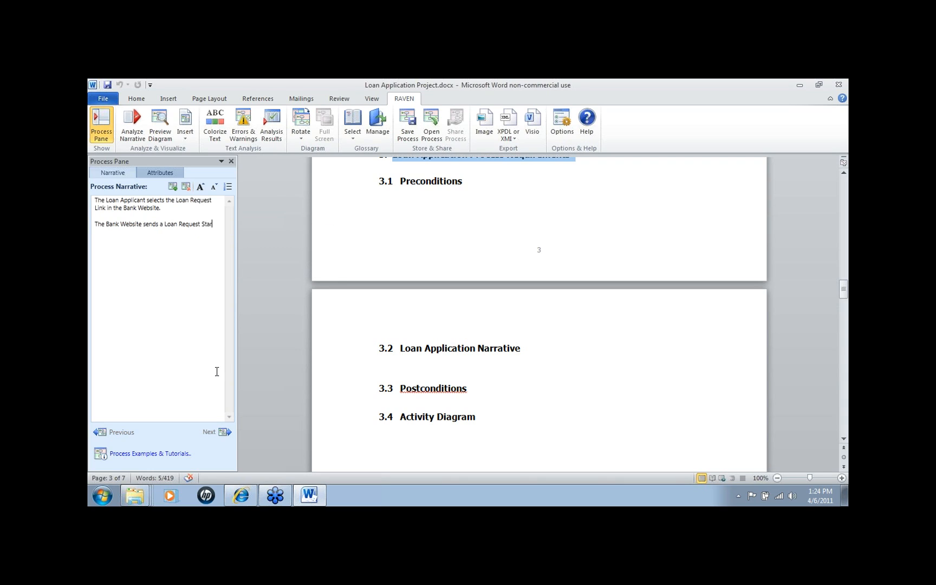
text(tup Message to the Loan Application System.)
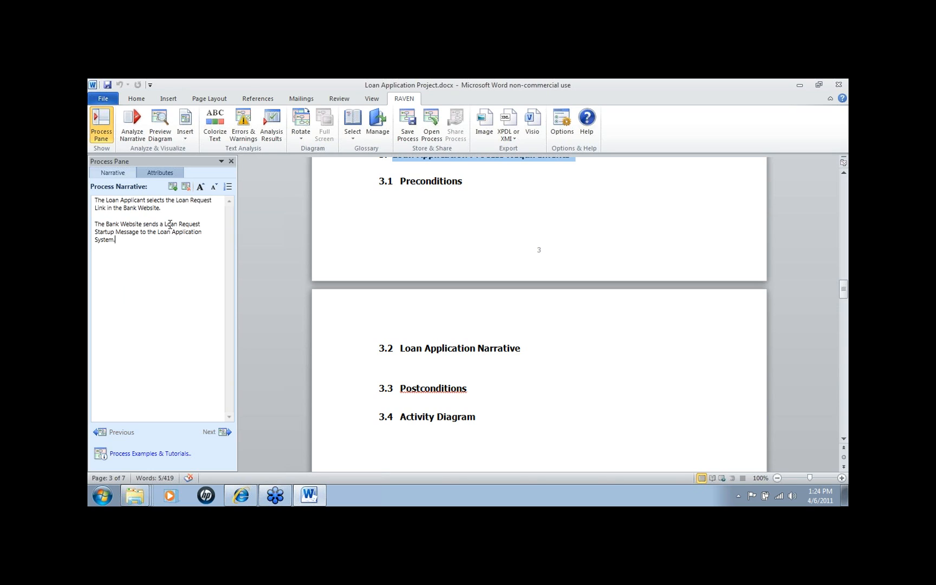
Step: Analyze the narrative, review its errors and warnings lists, and close the results
click(131, 128)
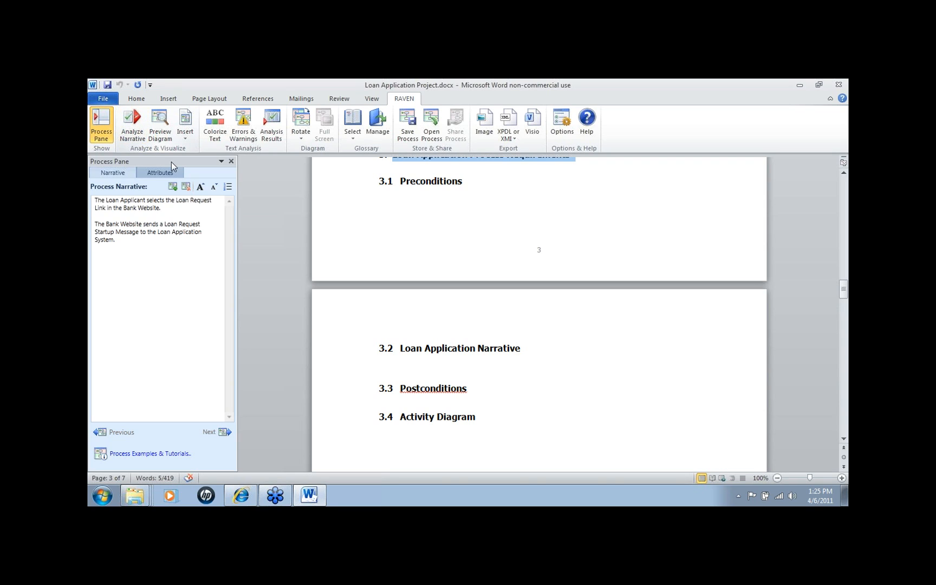
click(245, 121)
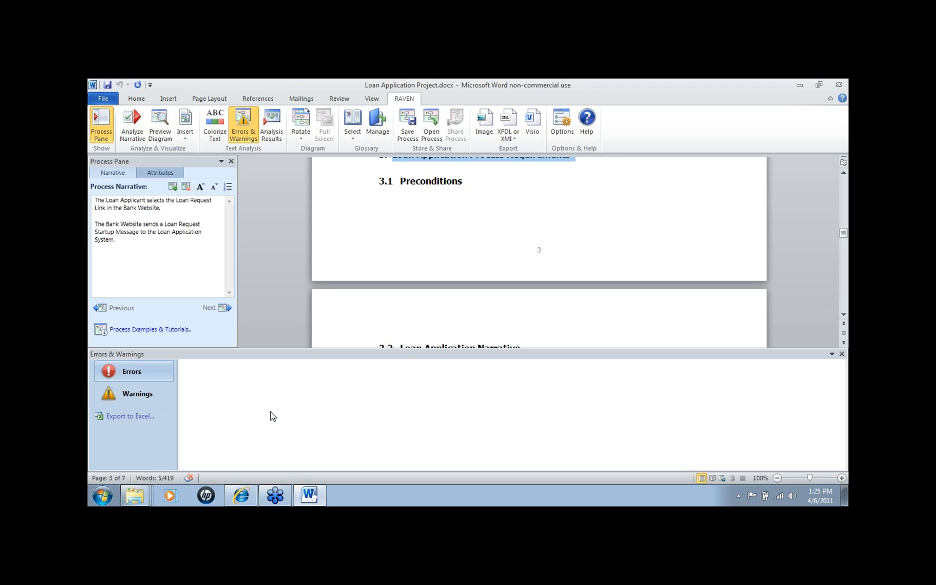
click(147, 398)
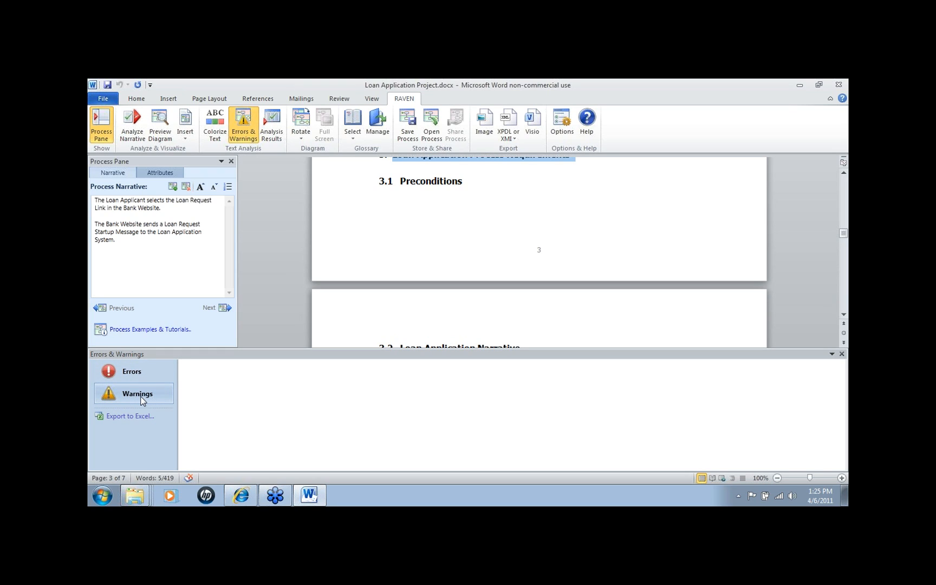
click(135, 374)
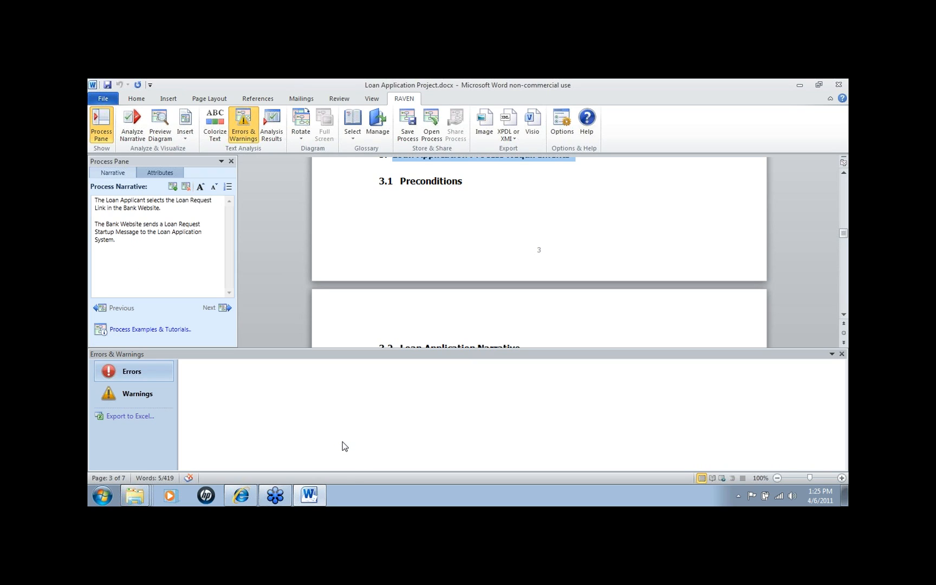
click(841, 353)
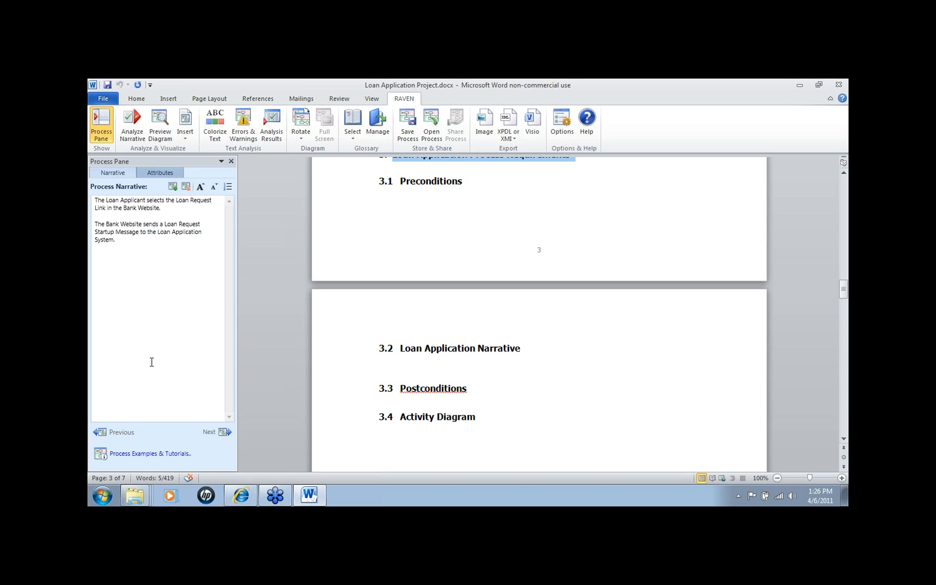
Step: Clear the process narrative and open the first Process Loan Request process from the local Business library in its place
drag(133, 247, 91, 199)
key(Delete)
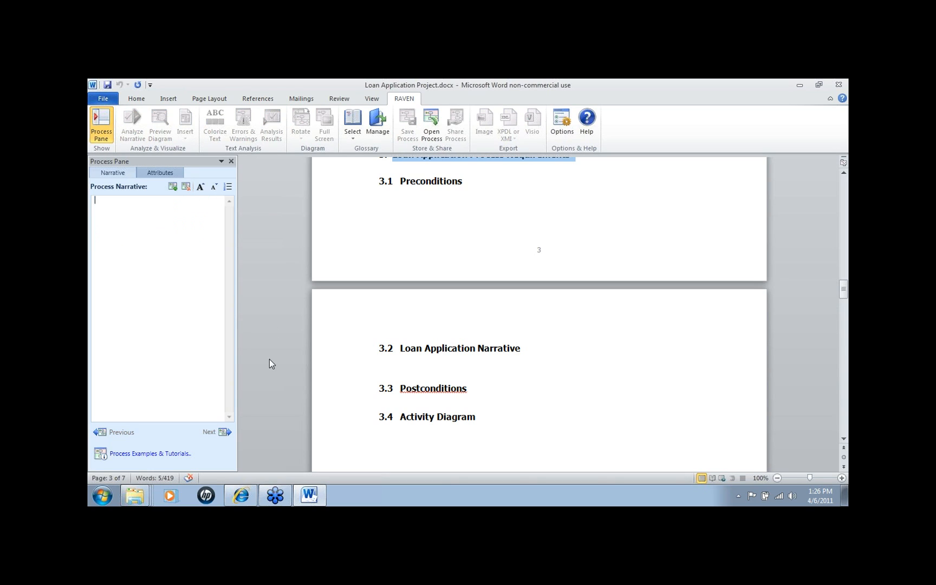
click(436, 132)
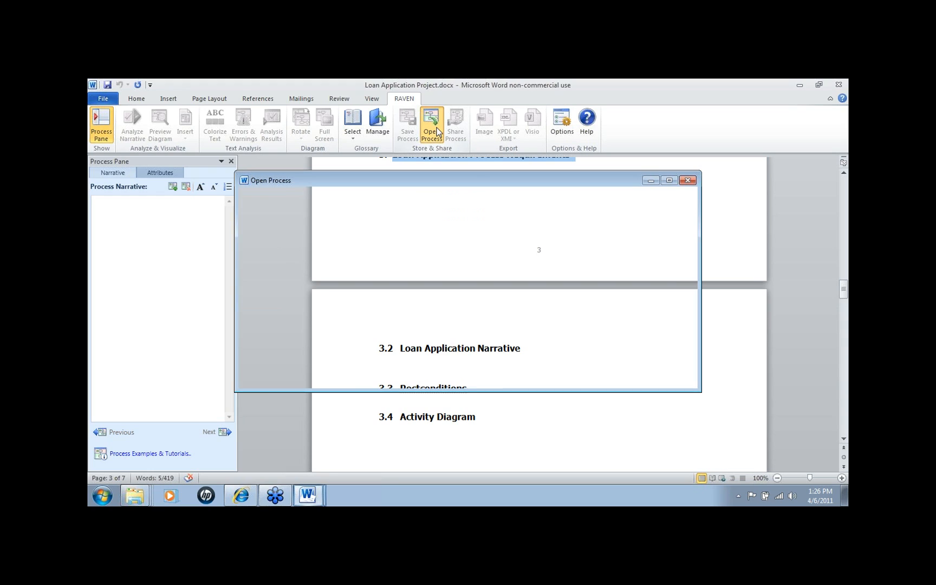
click(312, 218)
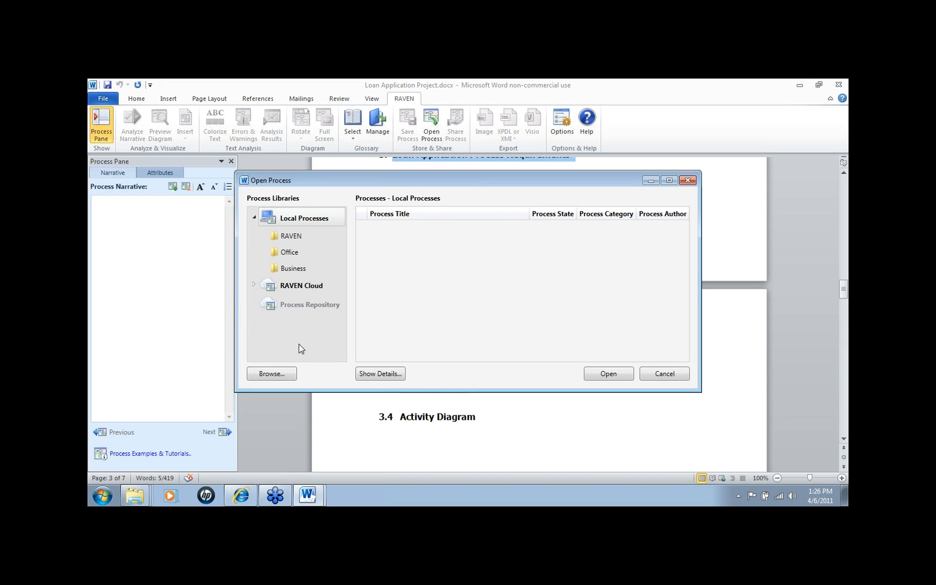
click(297, 270)
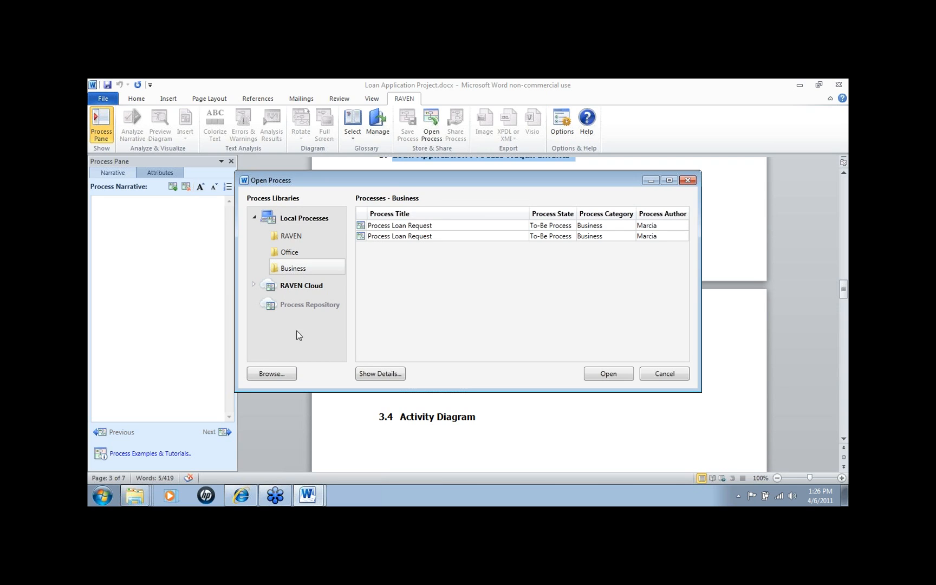
click(397, 227)
click(608, 373)
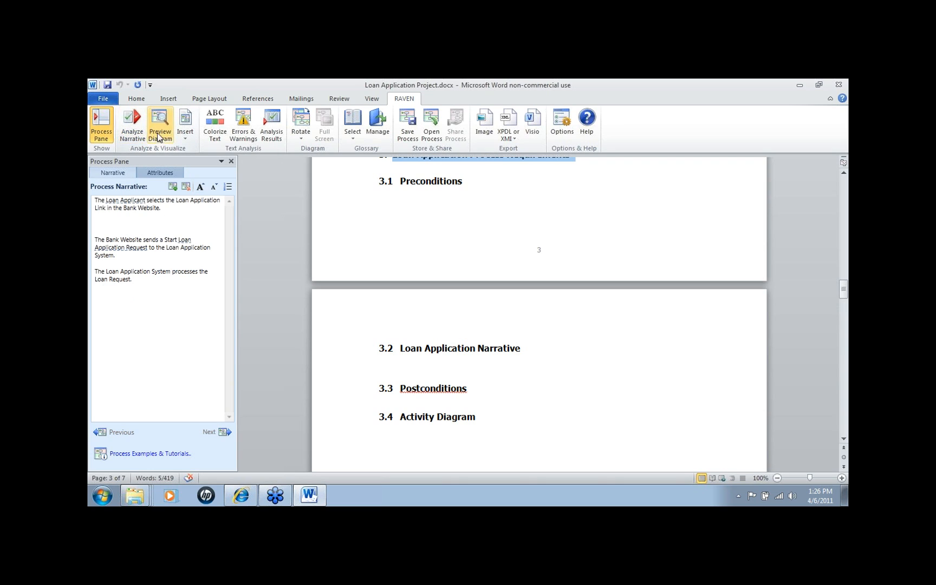
Step: Check the loaded process for errors and try to preview its process diagram in a separate window
click(246, 124)
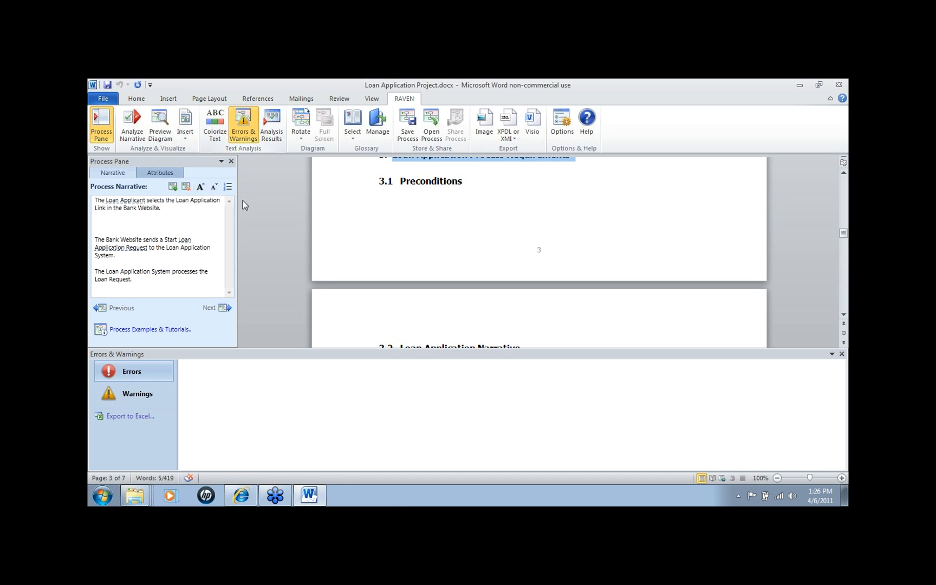
click(842, 353)
click(161, 126)
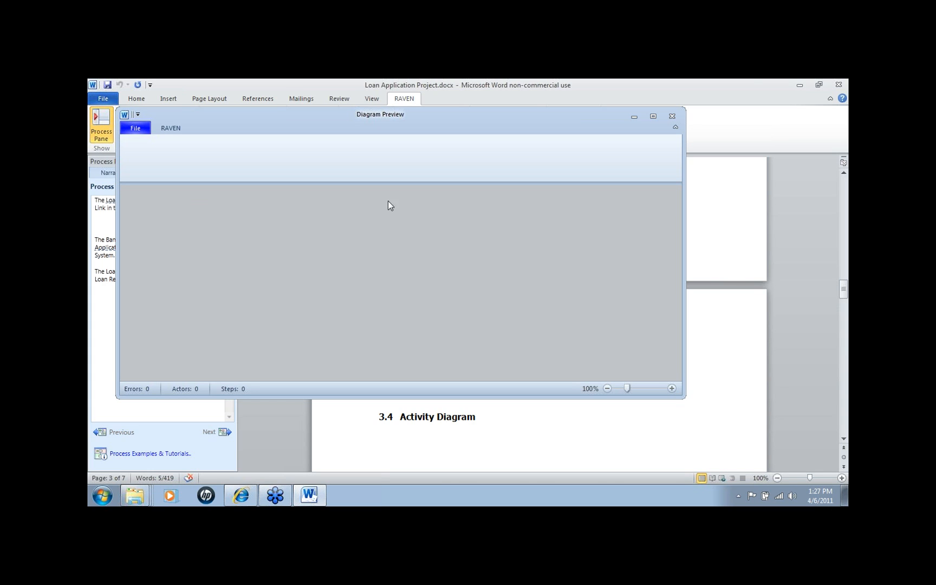
click(672, 116)
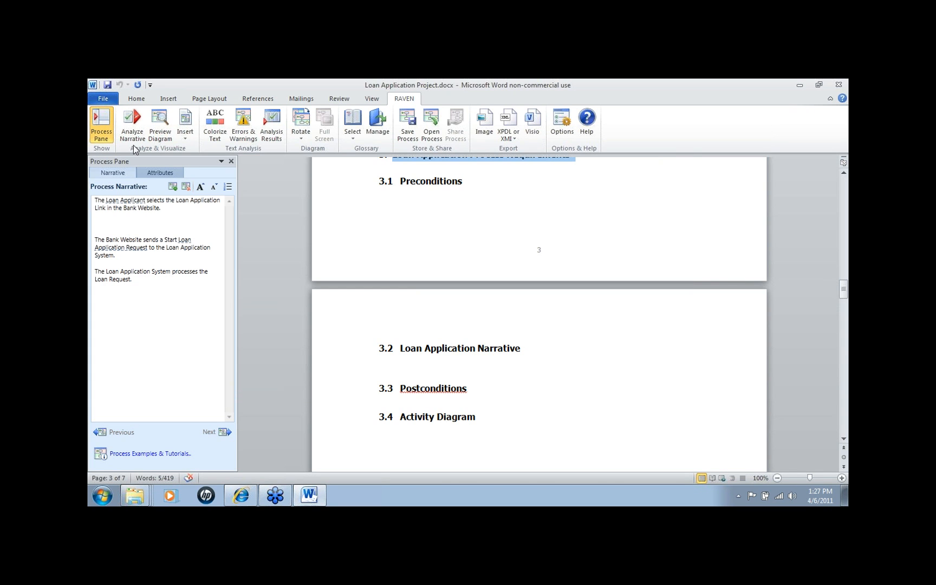
click(159, 132)
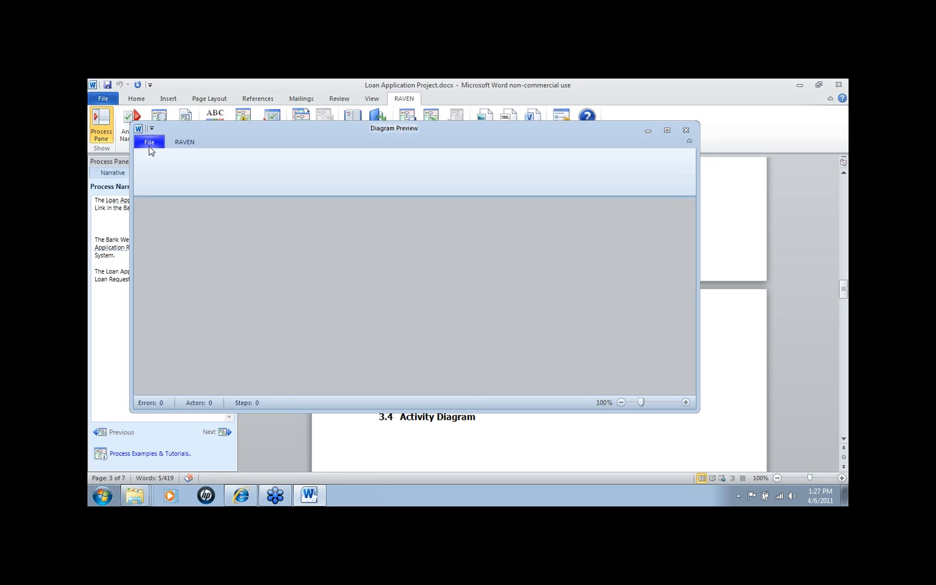
click(686, 130)
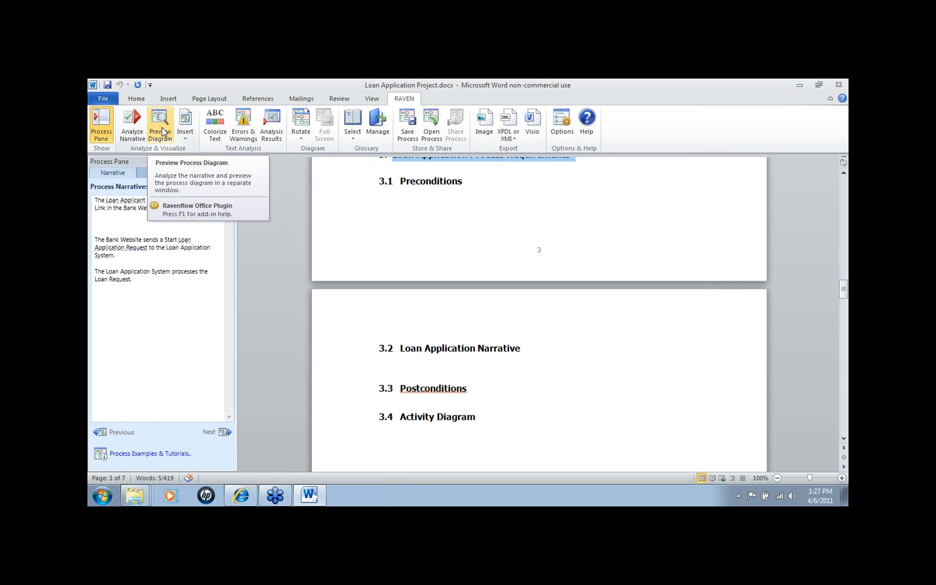
Step: Analyze the loaded narrative and insert it into the document under heading 3.2 Loan Application Narrative
click(134, 129)
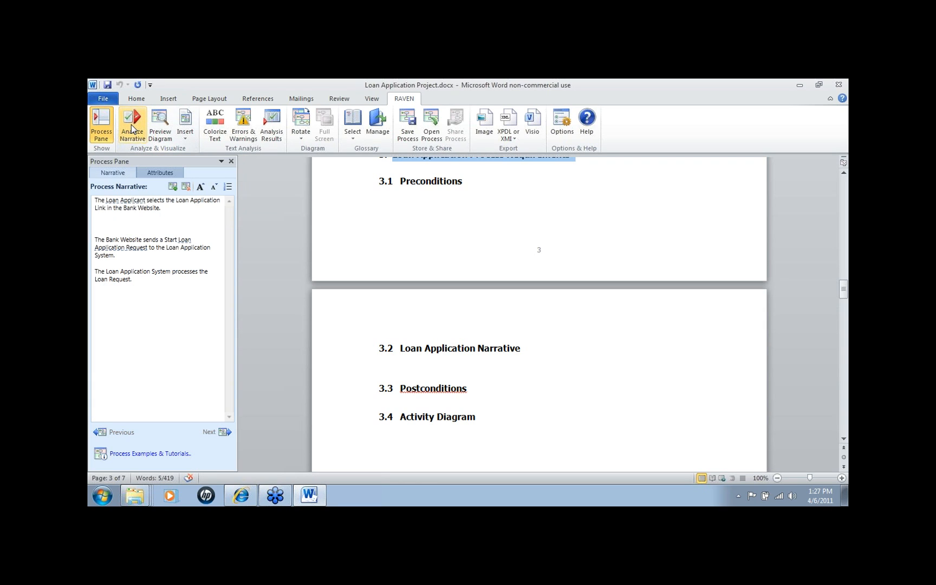
click(185, 133)
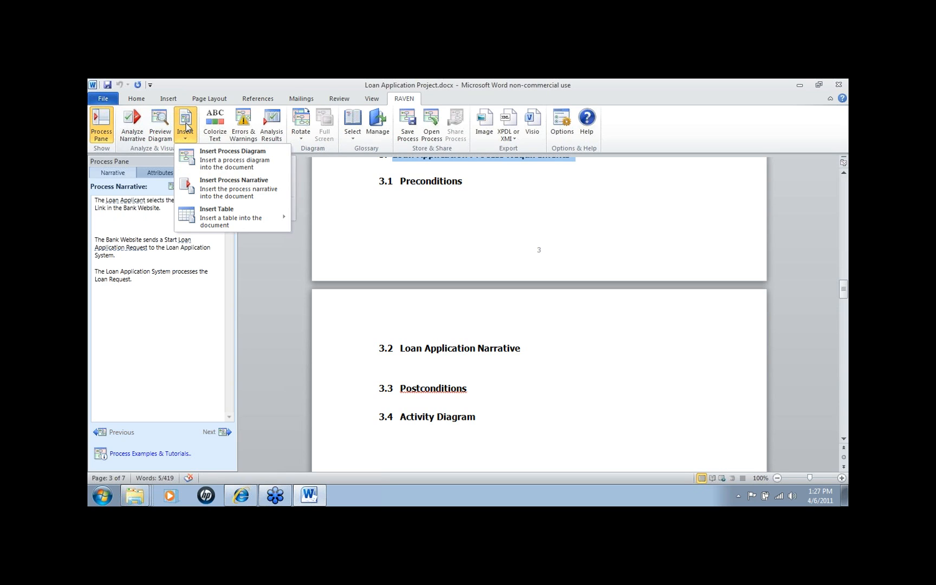
click(259, 309)
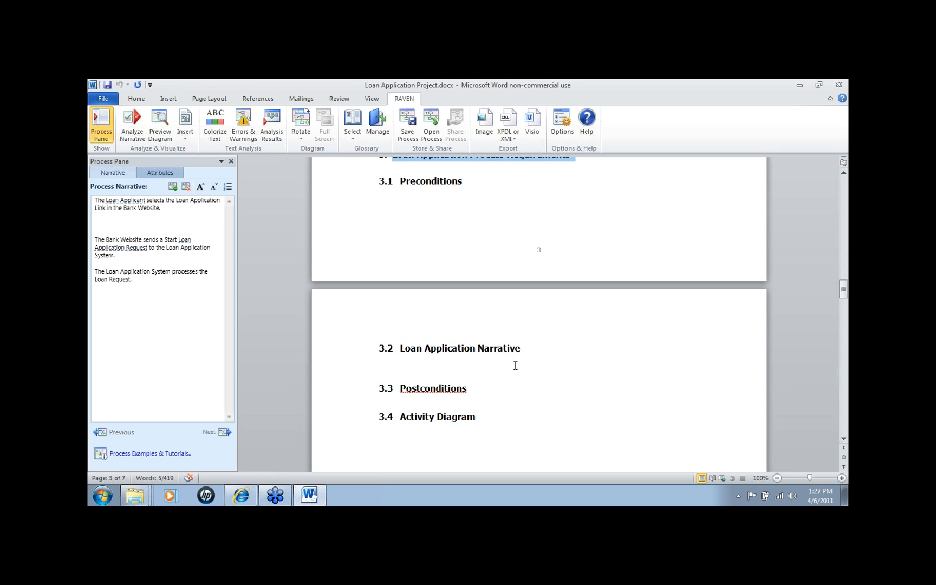
click(391, 359)
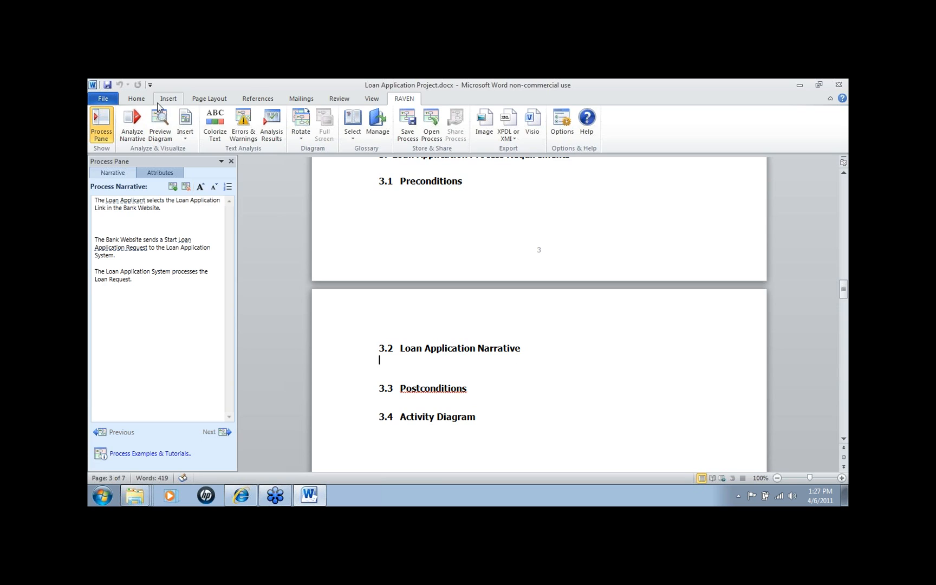
click(185, 136)
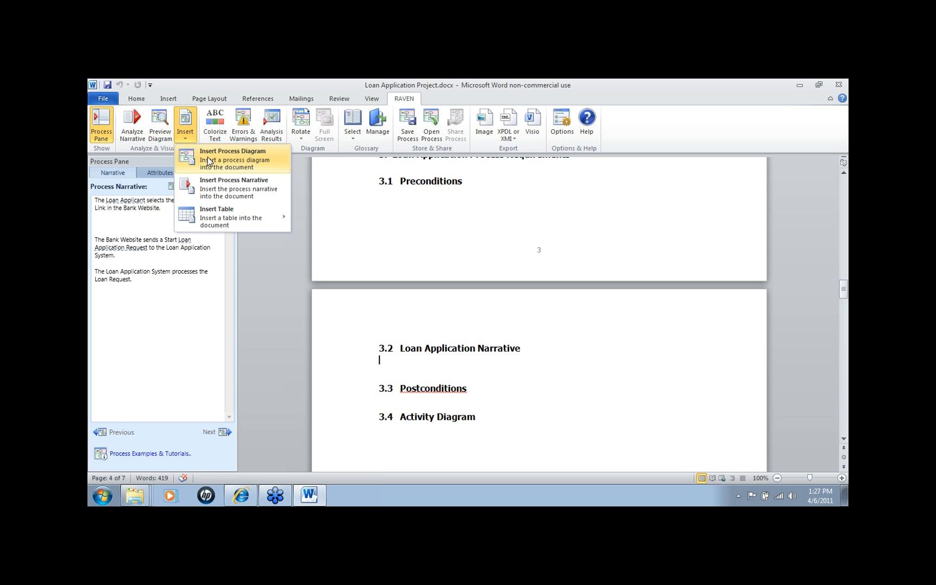
click(217, 185)
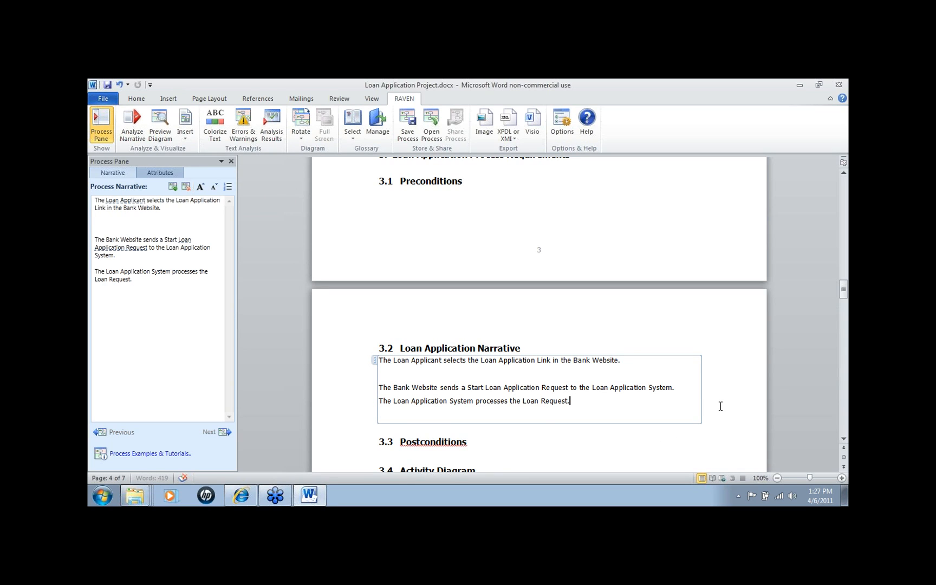
Step: Insert the process diagram under heading 3.4 Activity Diagram and compare it with the inserted narrative
scroll(720, 404, down, 5)
click(397, 282)
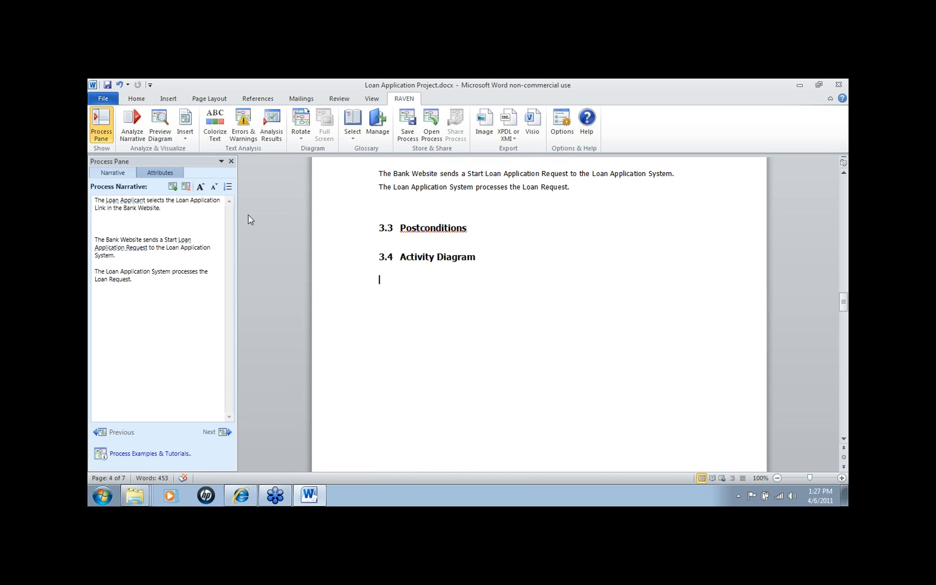
click(185, 140)
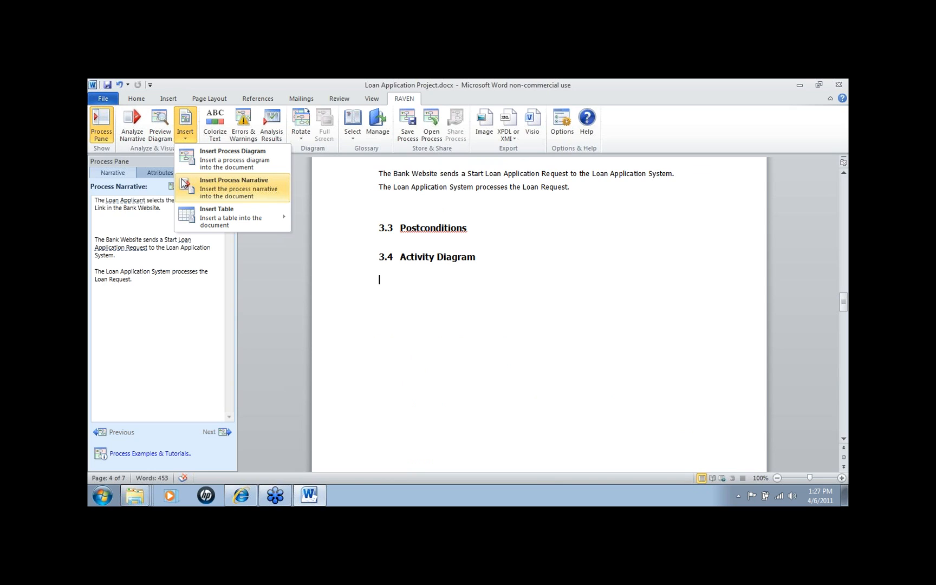
click(192, 156)
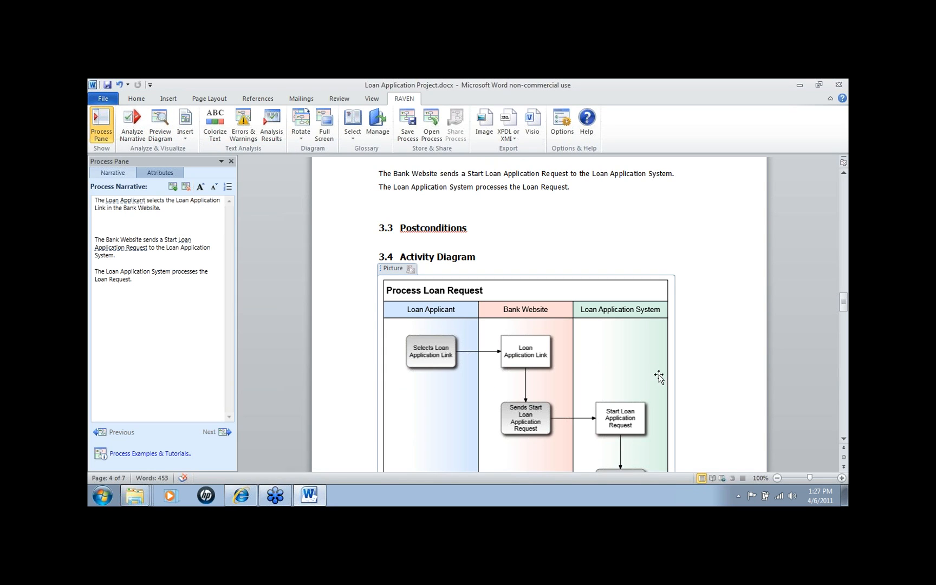
scroll(706, 397, down, 4)
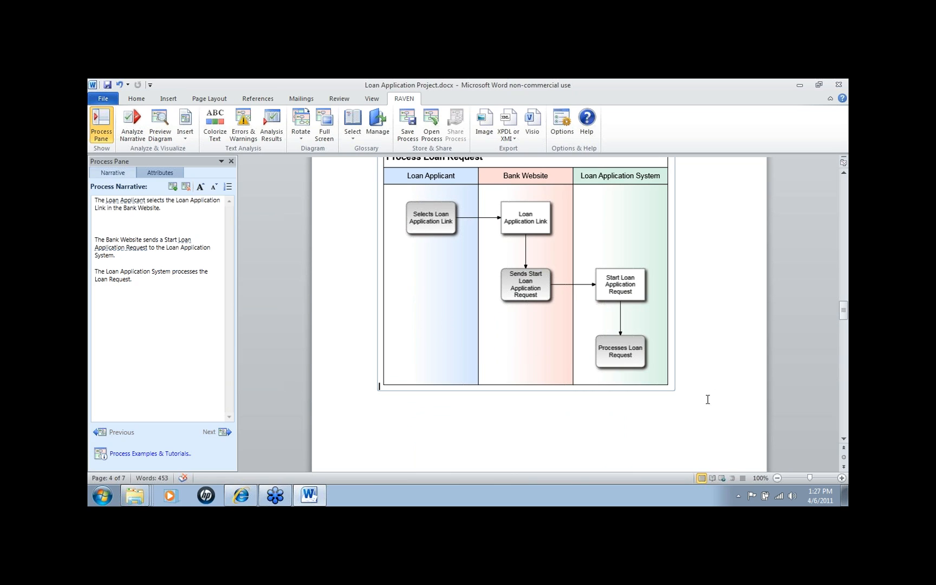
scroll(721, 411, up, 1)
scroll(721, 411, up, 1)
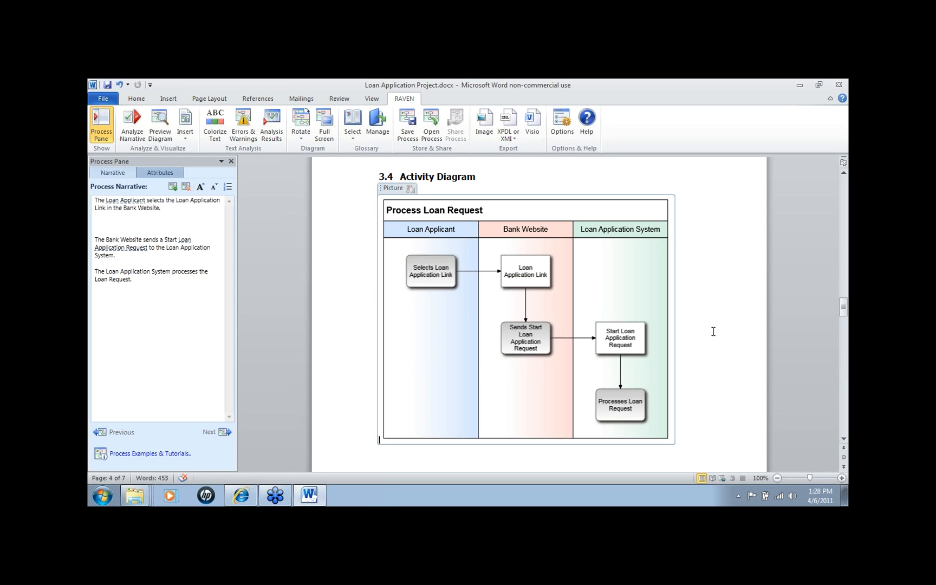
scroll(721, 319, up, 5)
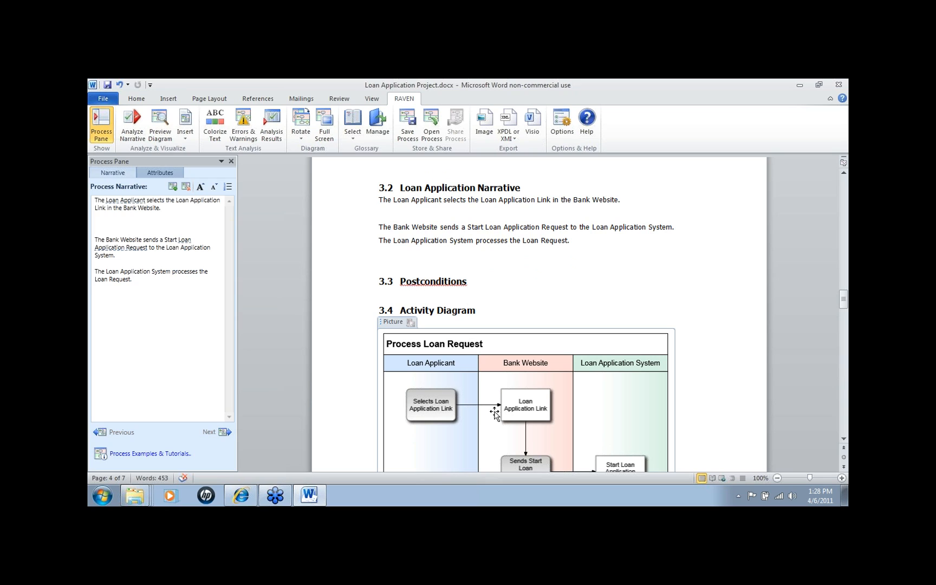
scroll(518, 412, down, 6)
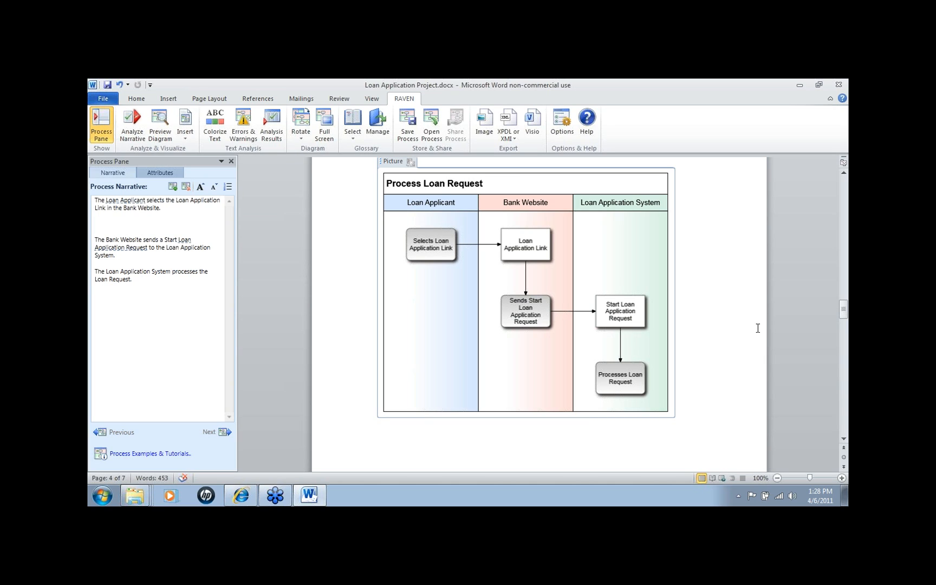
Step: Review the RAVEN user preferences and cloud account settings, and leave them without saving changes
click(562, 129)
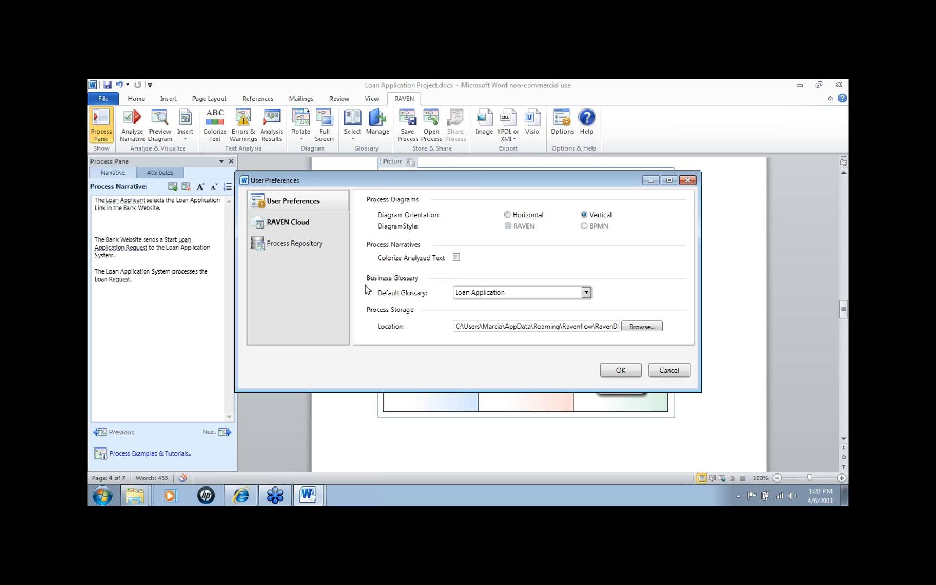
click(288, 227)
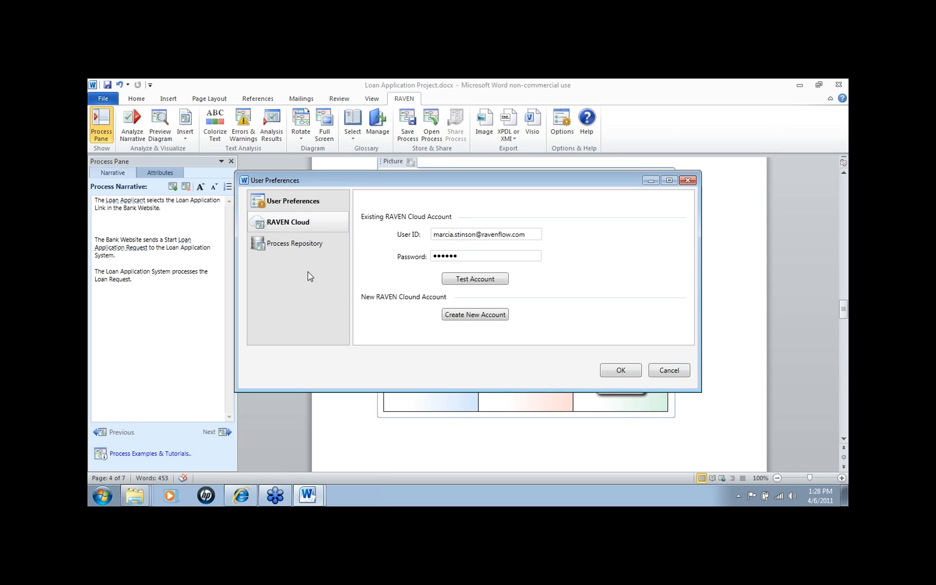
click(675, 373)
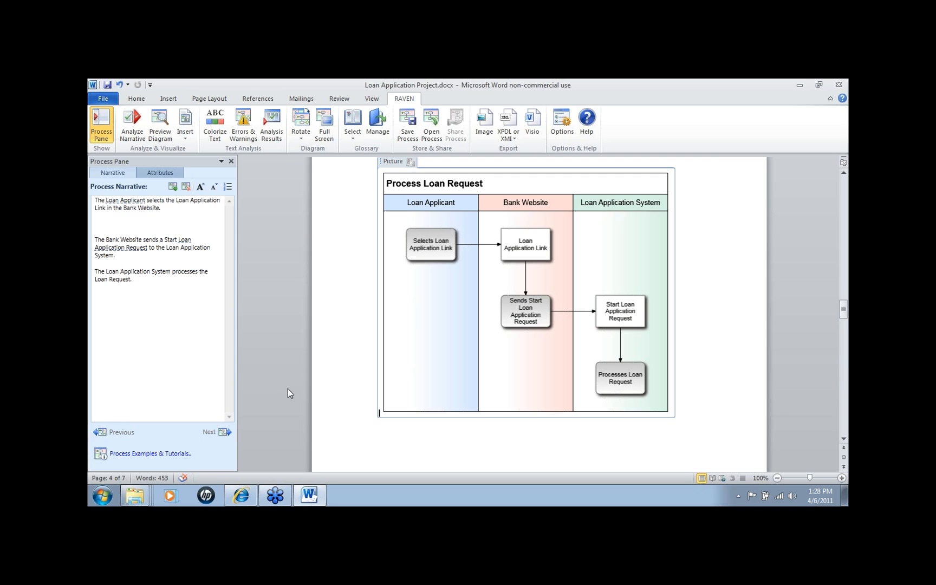
Step: Open the second Process Loan Request process from the local Business library
scroll(280, 386, down, 6)
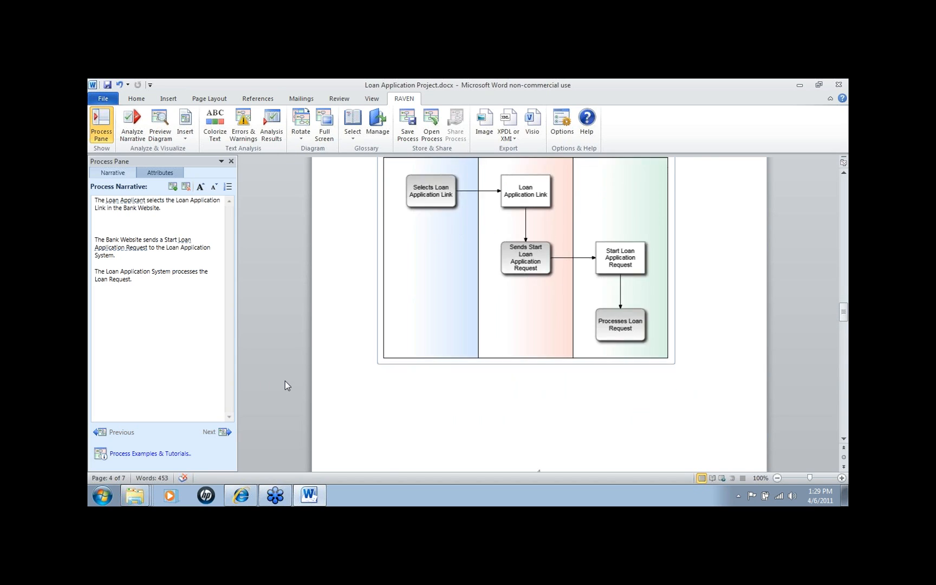
scroll(281, 384, down, 3)
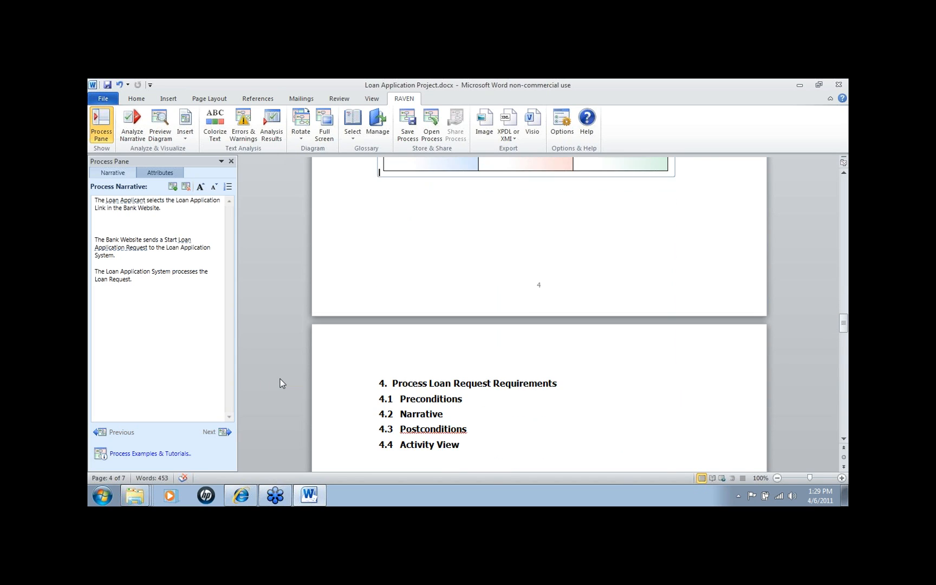
click(432, 127)
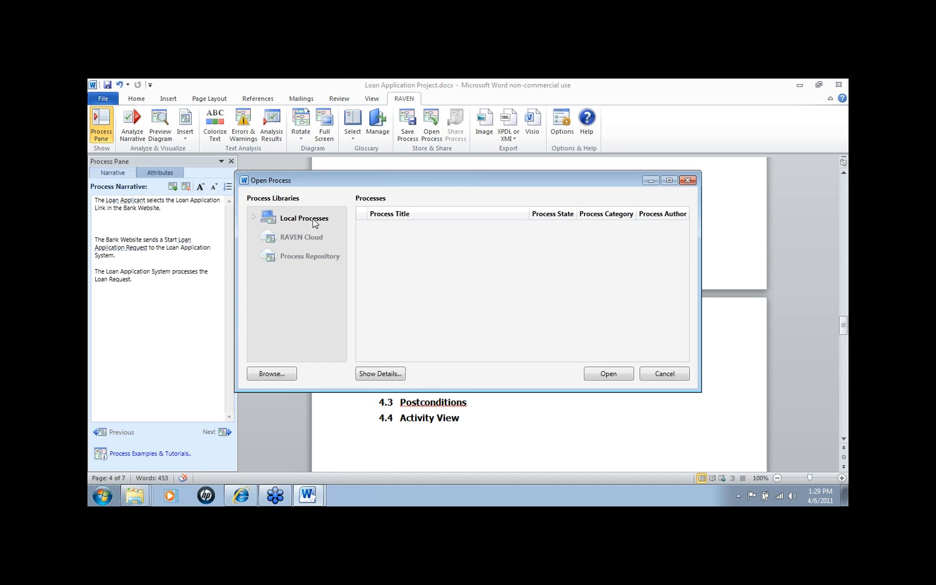
double_click(319, 220)
click(292, 252)
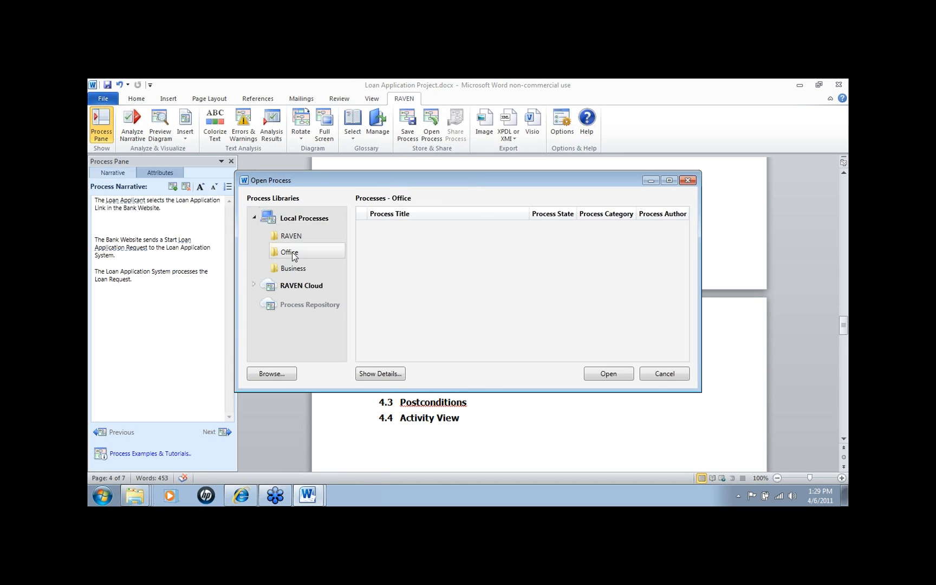
click(299, 271)
click(396, 237)
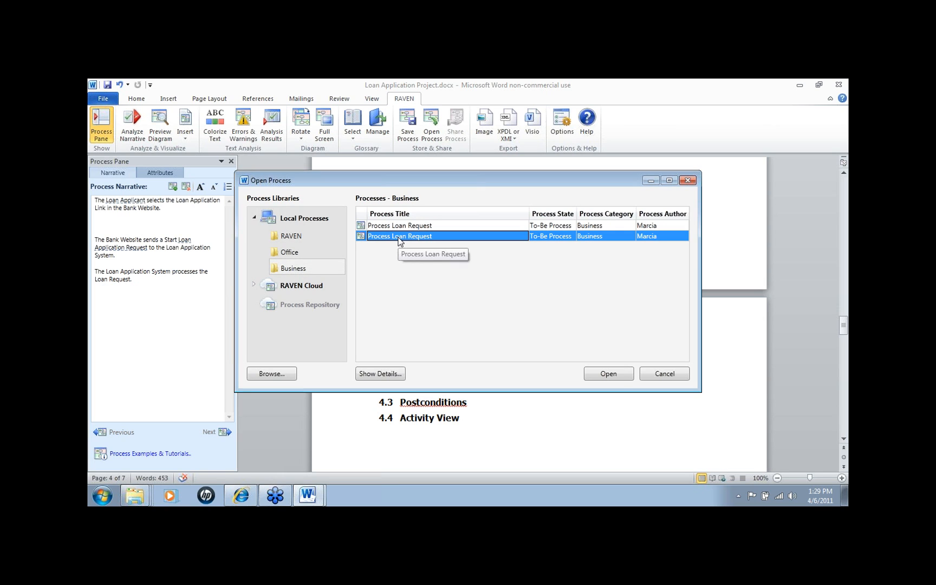
click(608, 374)
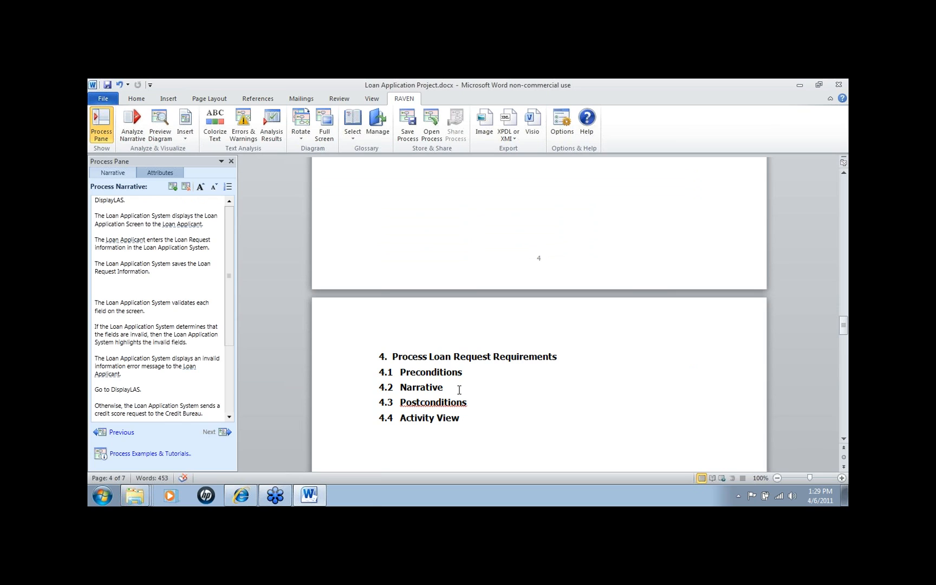
Step: Insert the loaded process narrative on a new line under heading 4.2 Narrative
click(456, 385)
key(Return)
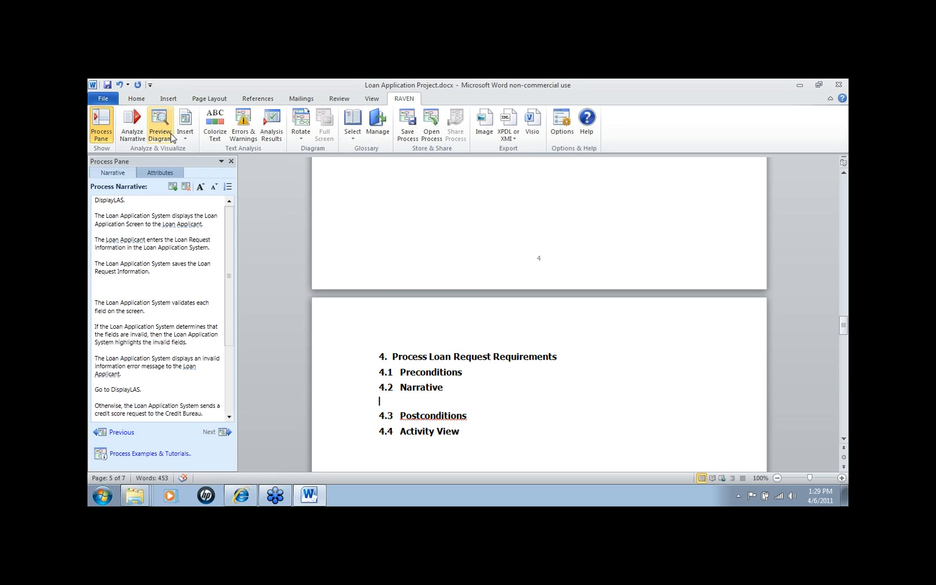
click(184, 125)
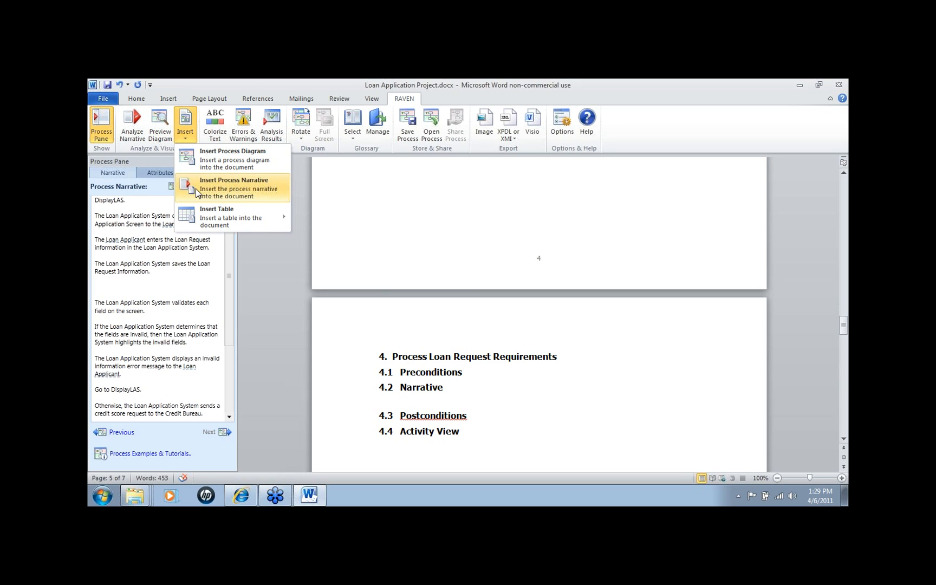
click(196, 192)
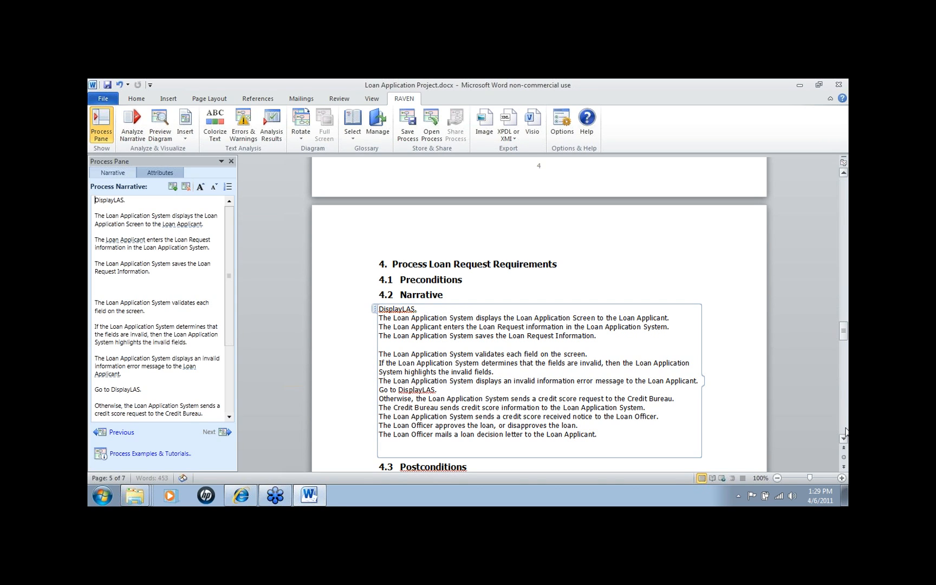
Step: Preview the process diagram, rotate it to horizontal lanes, and insert it on a new line under heading 4.4 Activity View
click(394, 200)
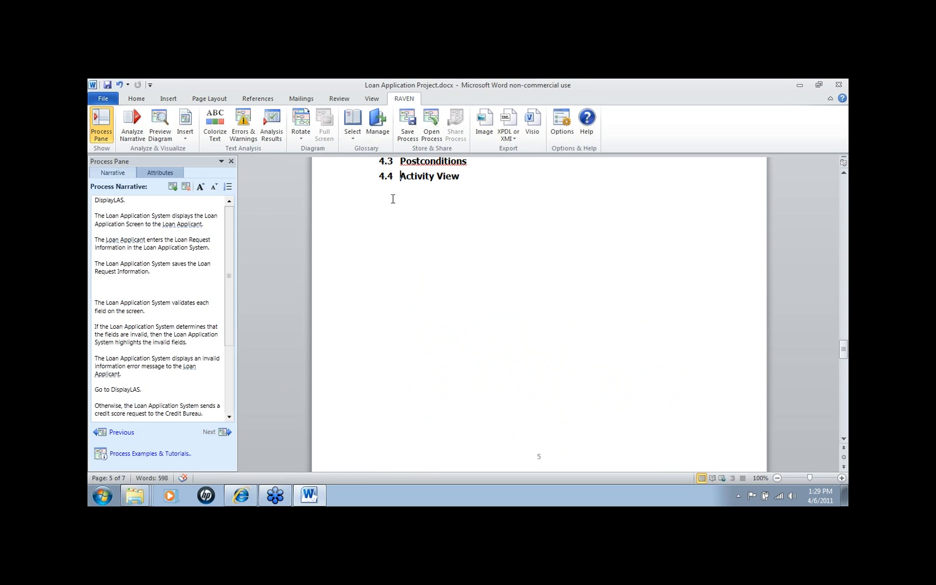
click(477, 174)
key(Return)
click(170, 139)
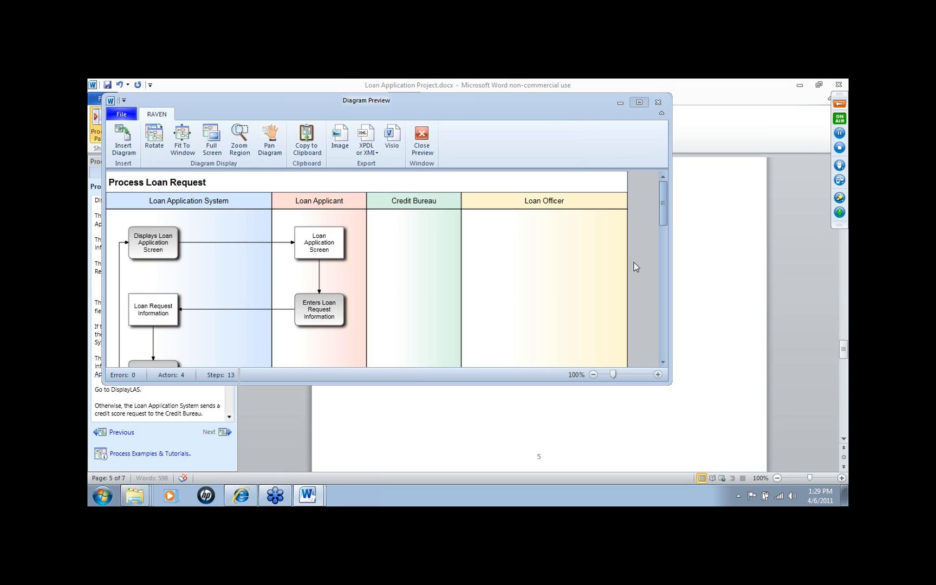
click(639, 103)
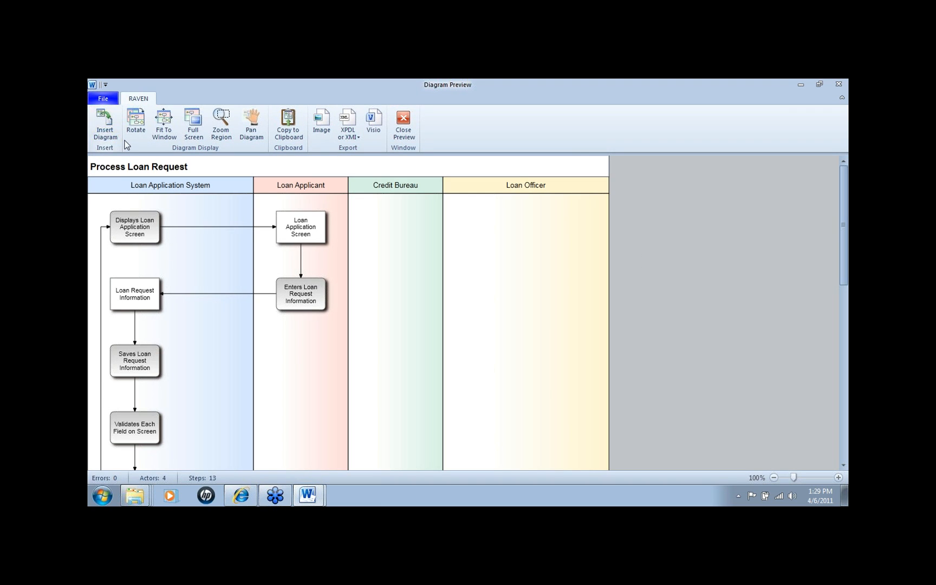
click(136, 124)
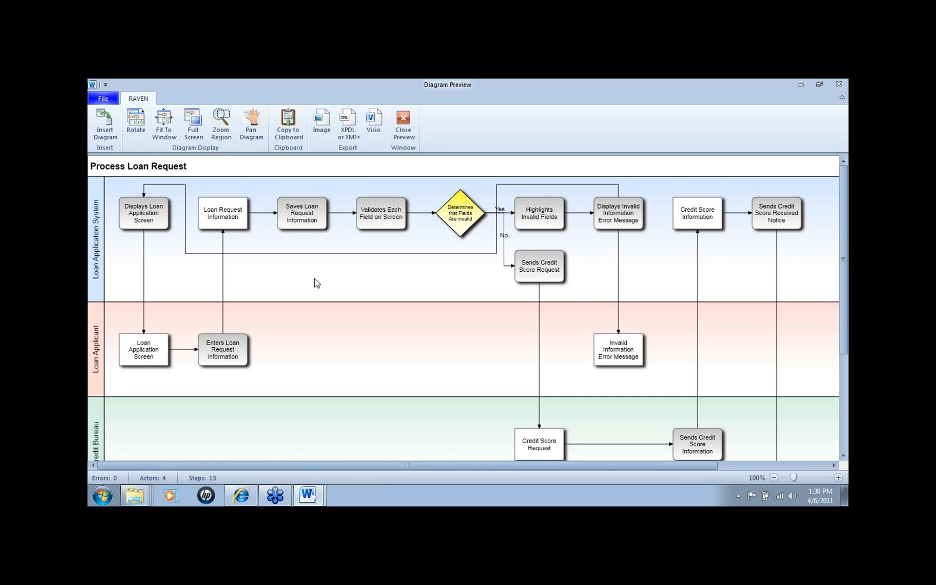
click(113, 126)
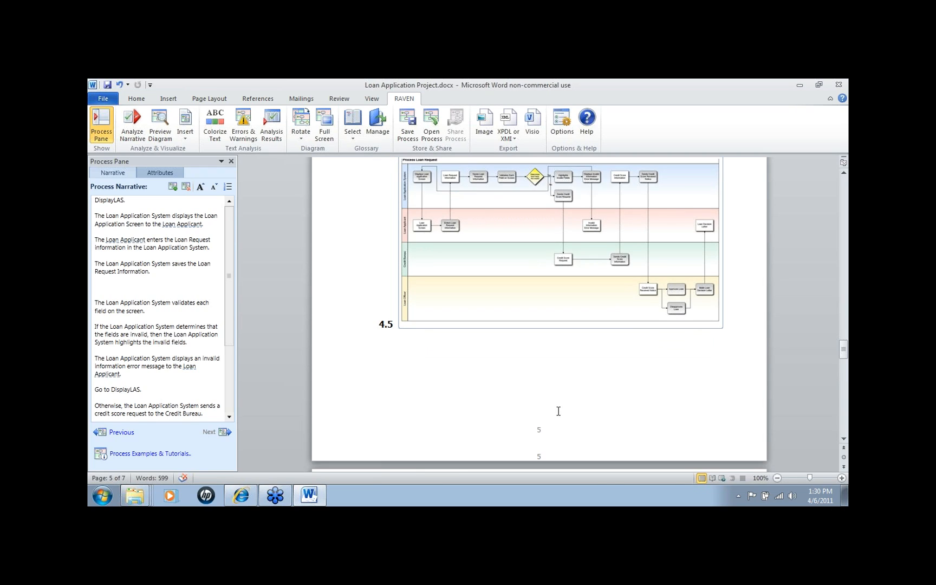
Step: Add a numbered Test Paths heading above section 5 Functional Requirements, with an unnumbered blank line beneath it
scroll(487, 401, down, 4)
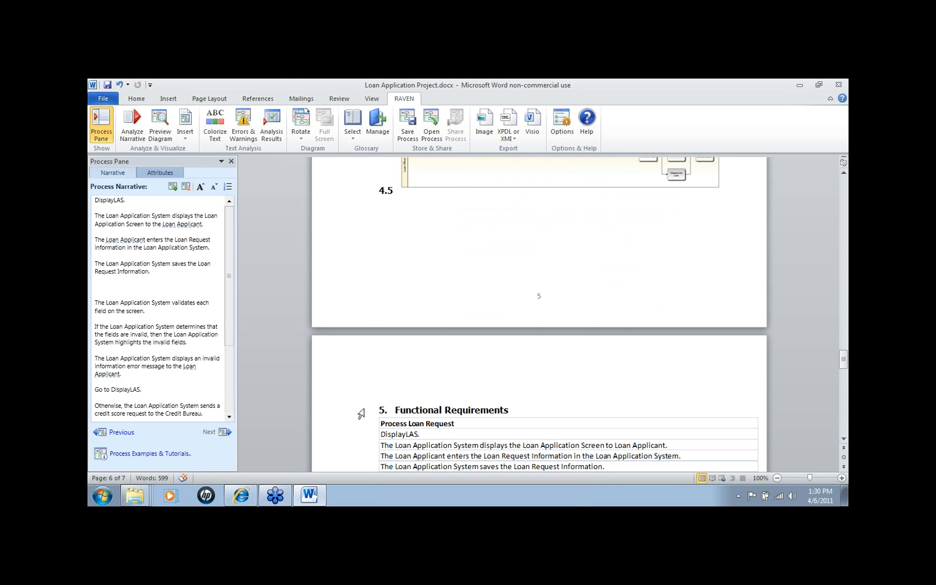
text(4.6 Test Paths)
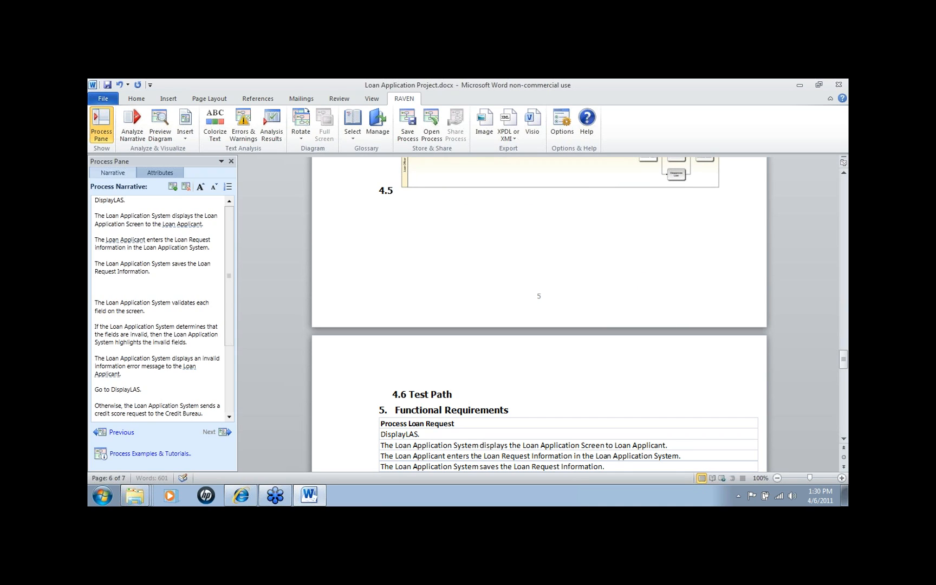
key(Return)
key(BackSpace)
key(Return)
key(BackSpace)
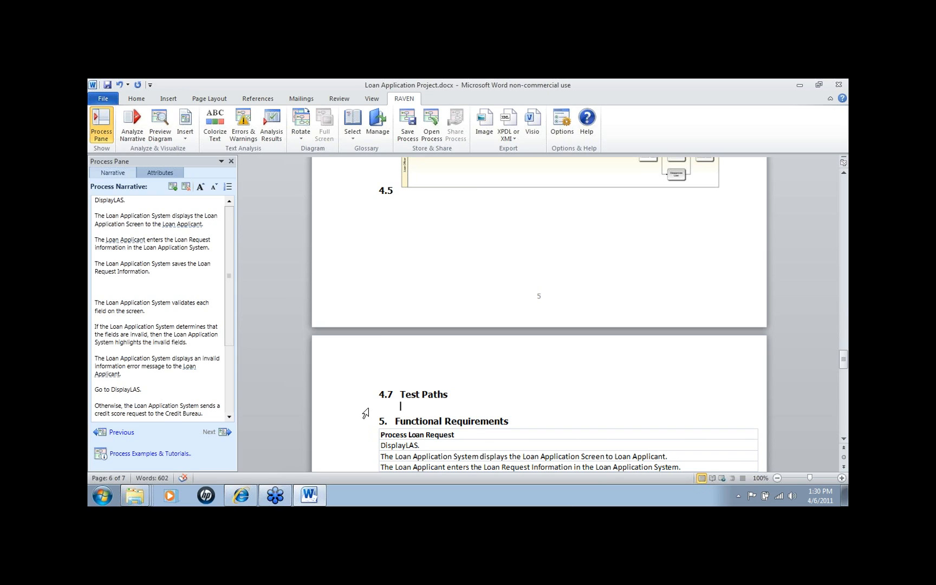
key(Return)
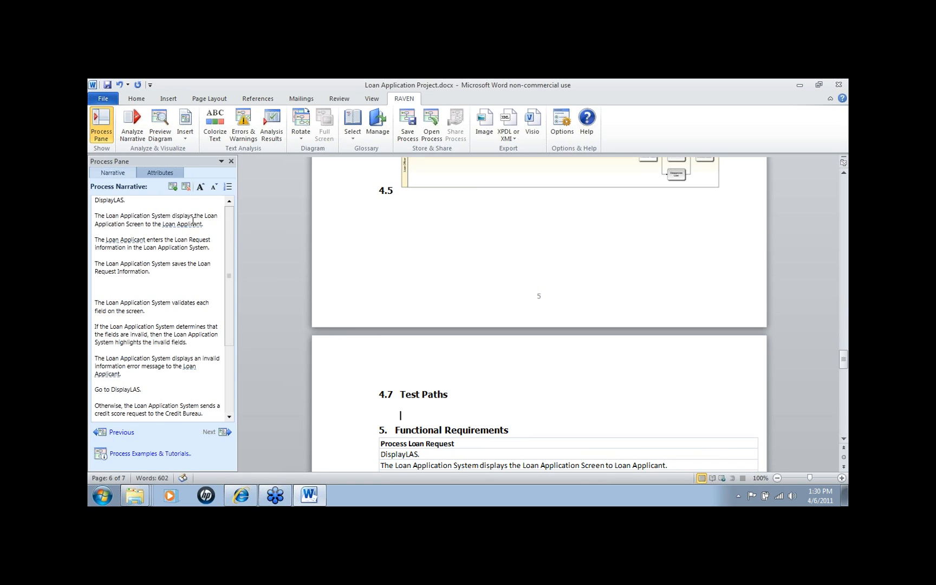
Step: Analyze the loaded narrative and review its terms, functions and steps in the text analysis results
click(187, 139)
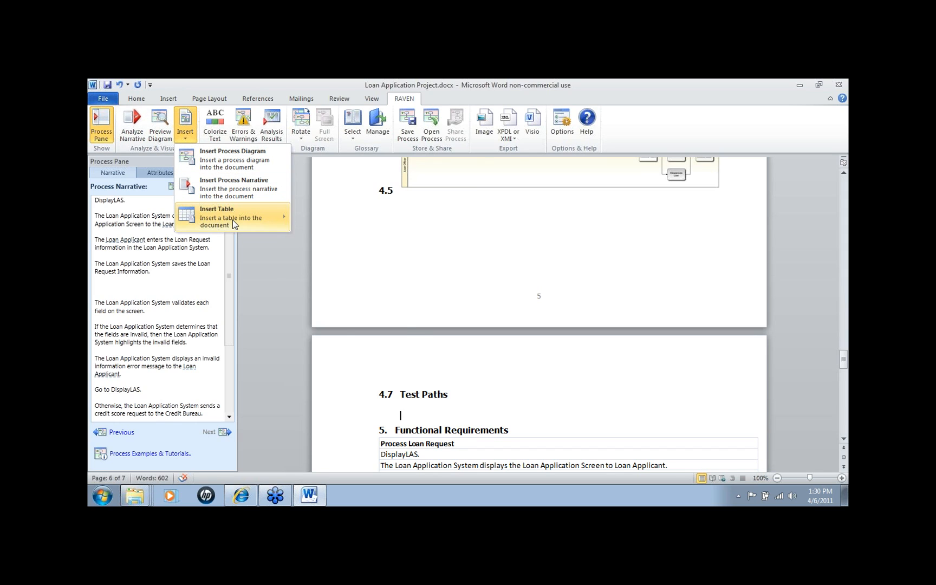
mouse_move(232, 219)
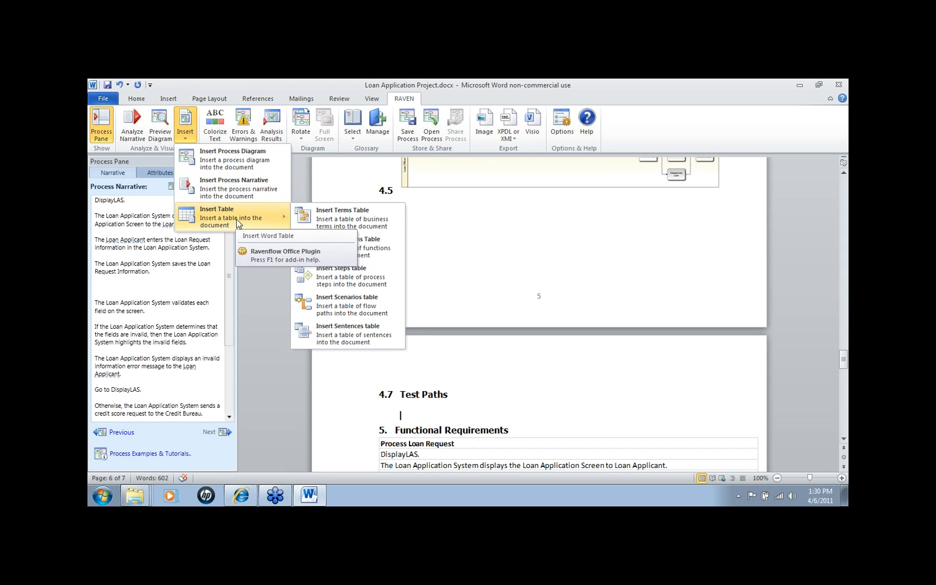
click(241, 236)
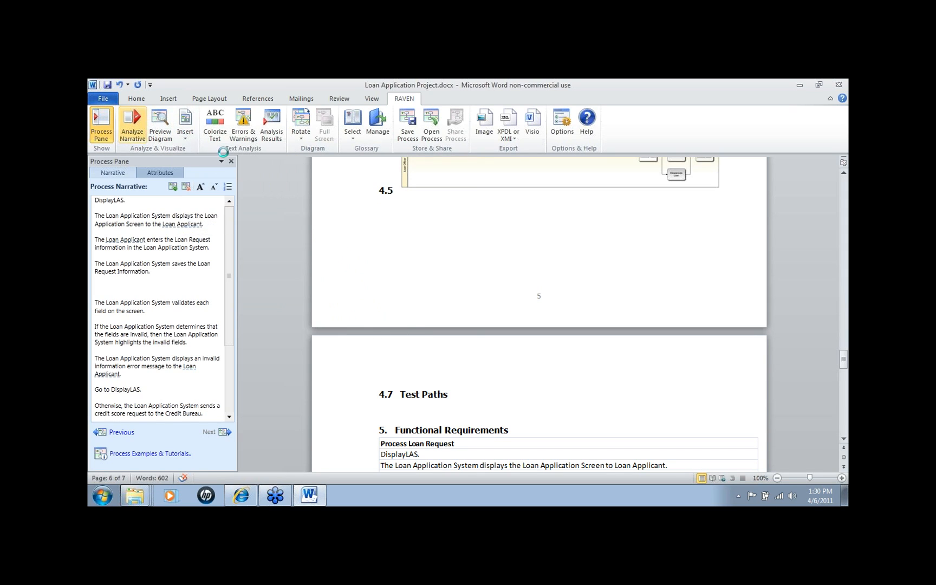
click(279, 127)
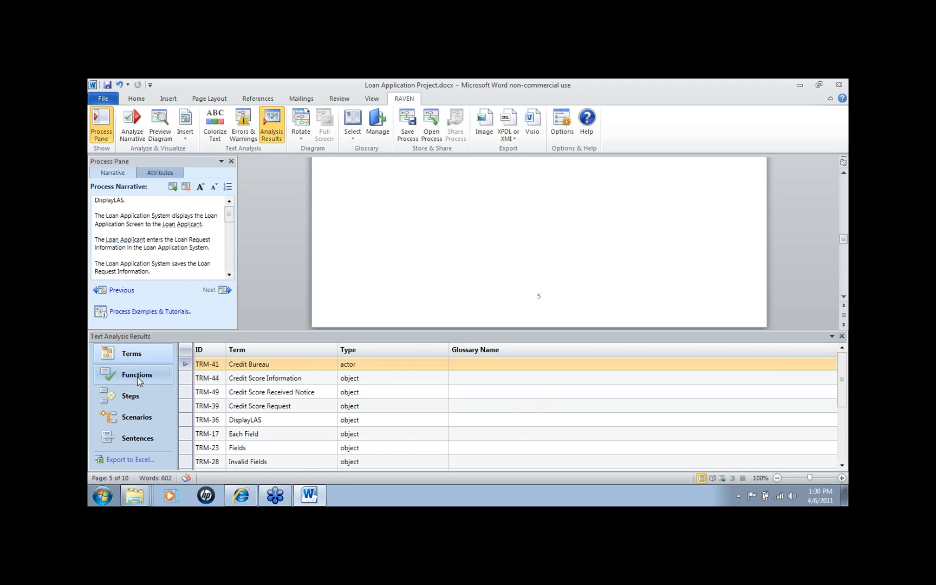
click(136, 376)
click(132, 394)
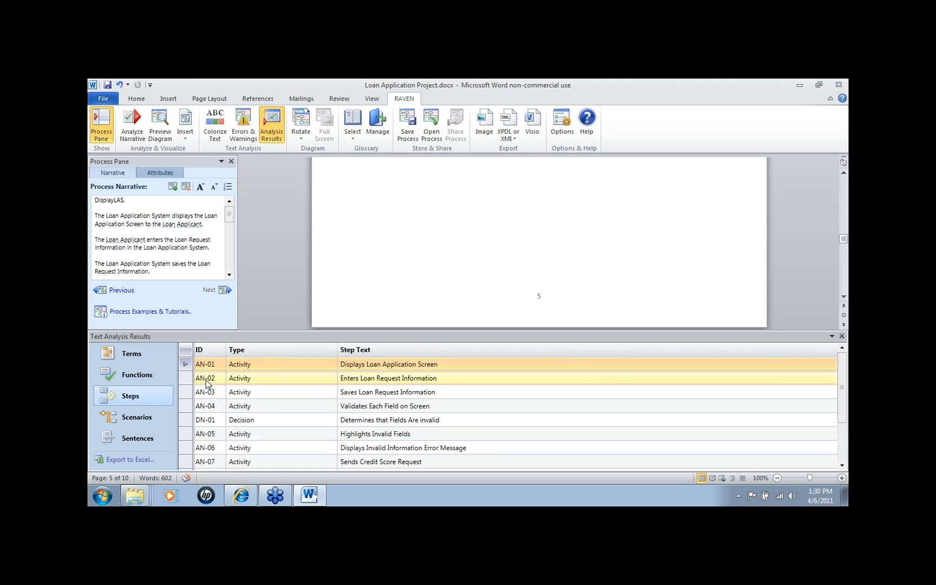
Step: Examine the scenario flow paths in the analysis results, expanding the first two scenarios, and close the results
click(136, 423)
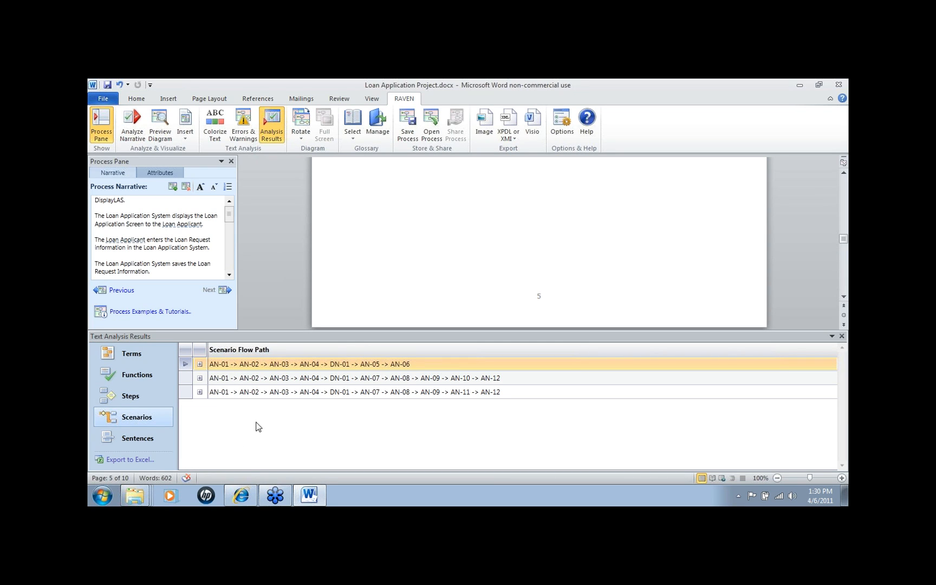
click(200, 365)
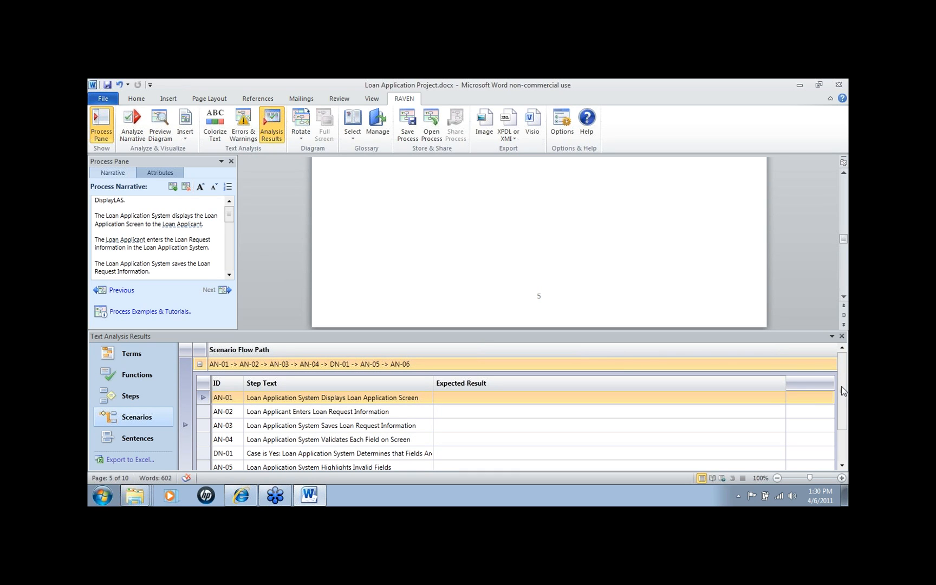
scroll(542, 422, down, 3)
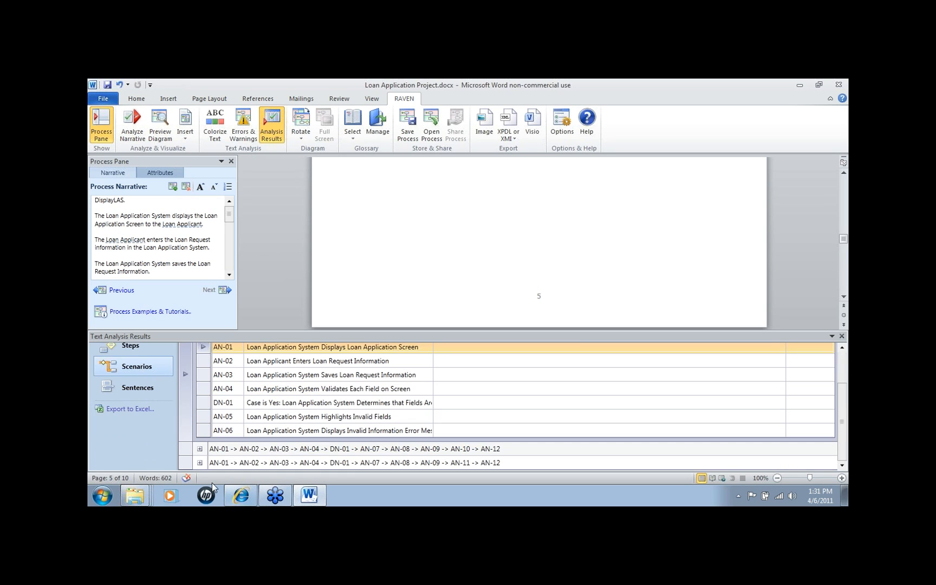
click(199, 450)
click(200, 450)
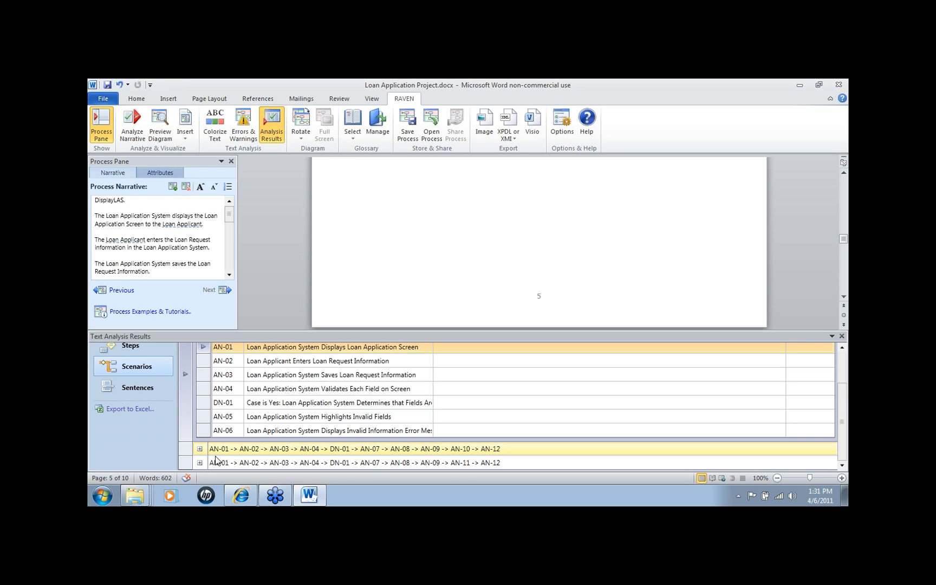
click(200, 449)
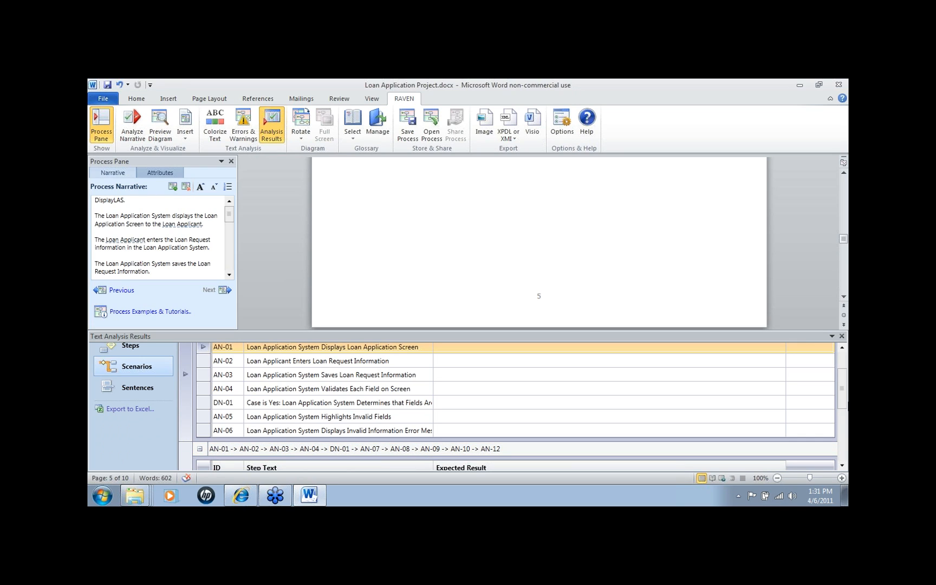
mouse_move(843, 402)
mouse_down()
mouse_move(838, 466)
mouse_move(844, 394)
mouse_up()
click(842, 336)
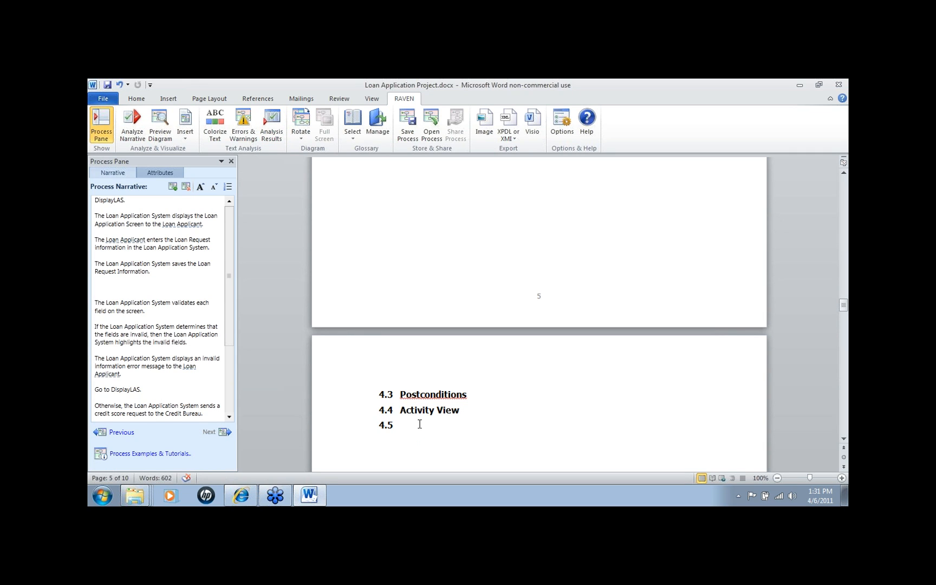
Step: Remove the stray 4.5 numbering from the activity diagram's paragraph below heading 4.4 Activity View
scroll(420, 423, up, 10)
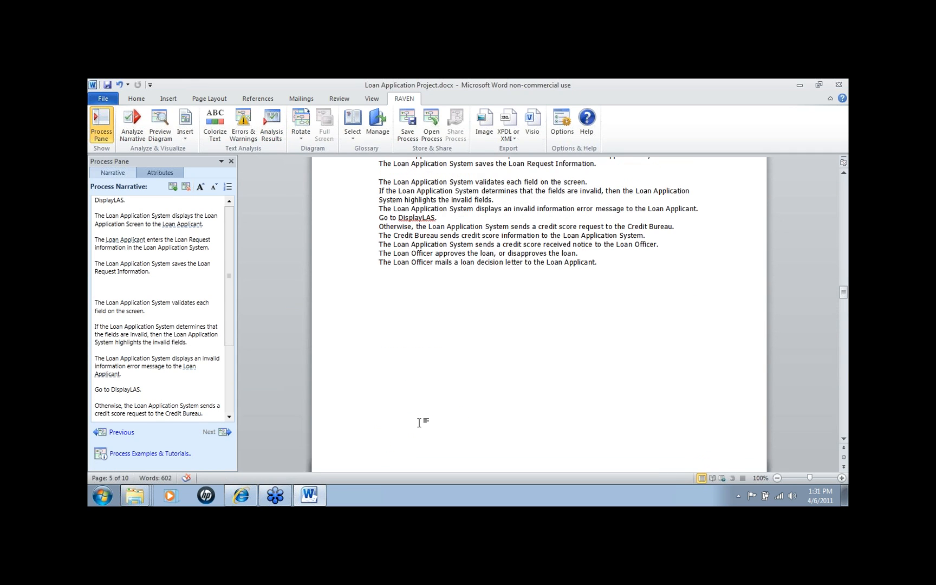
scroll(431, 417, down, 10)
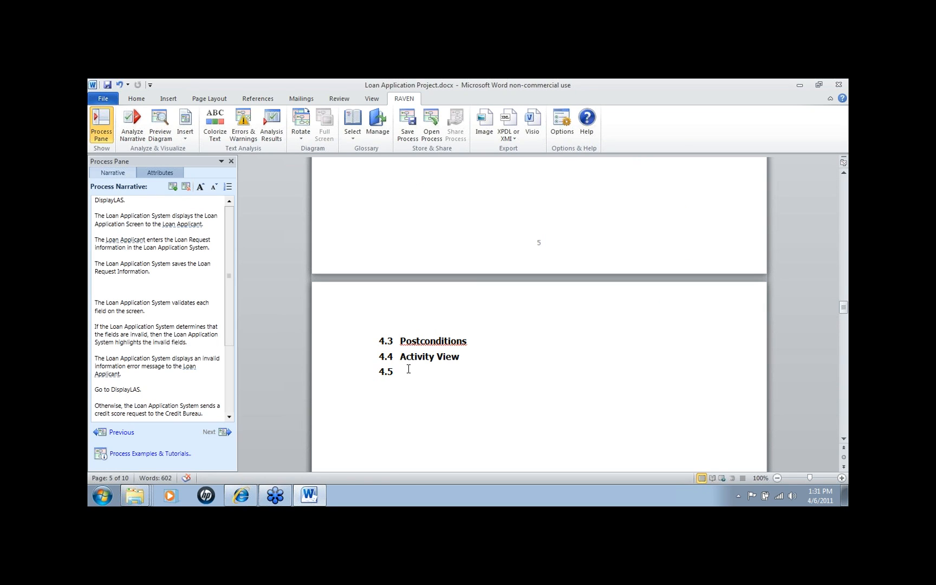
key(shift+Tab)
scroll(422, 371, down, 15)
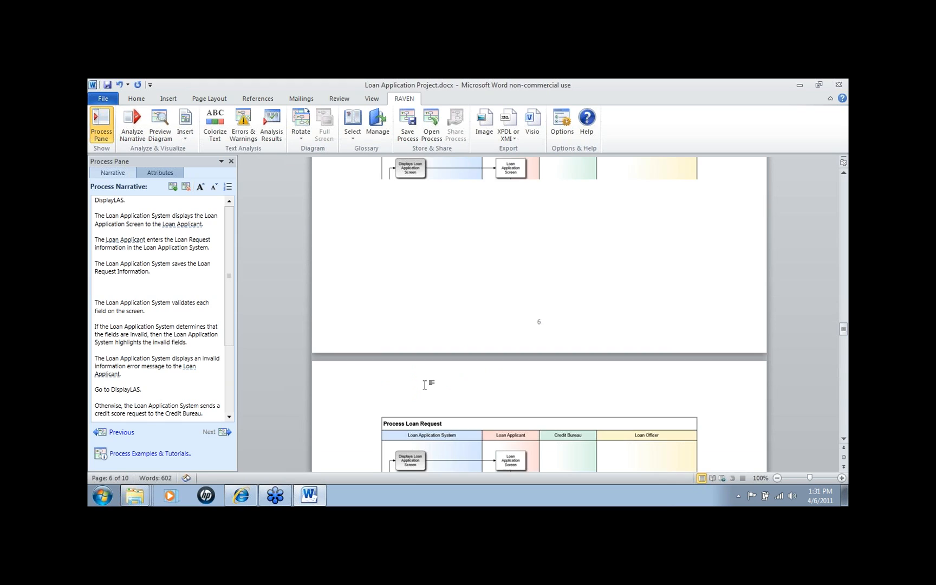
Step: Insert the RAVEN scenarios table of flow paths on the blank line under heading 5.2 Test Paths
scroll(436, 390, down, 5)
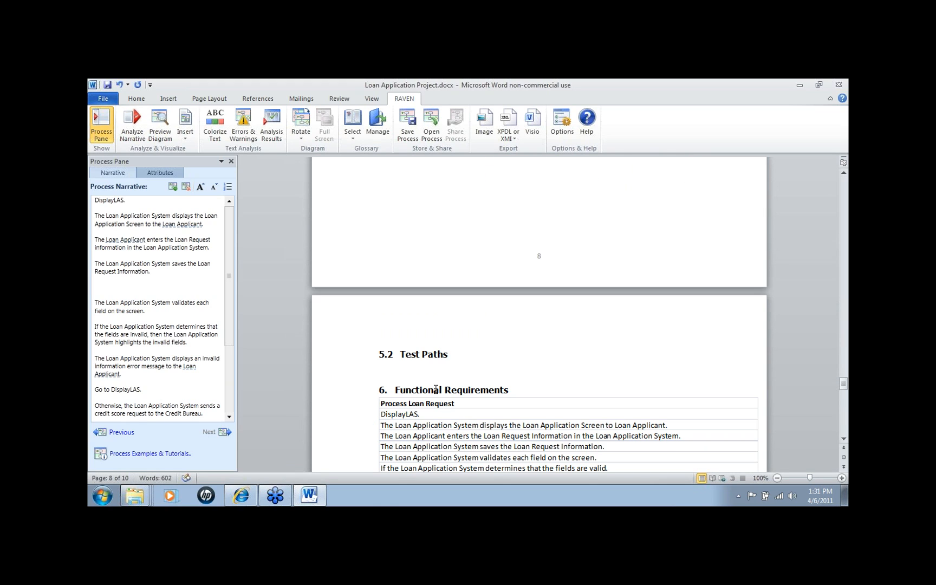
click(381, 372)
click(168, 98)
click(177, 136)
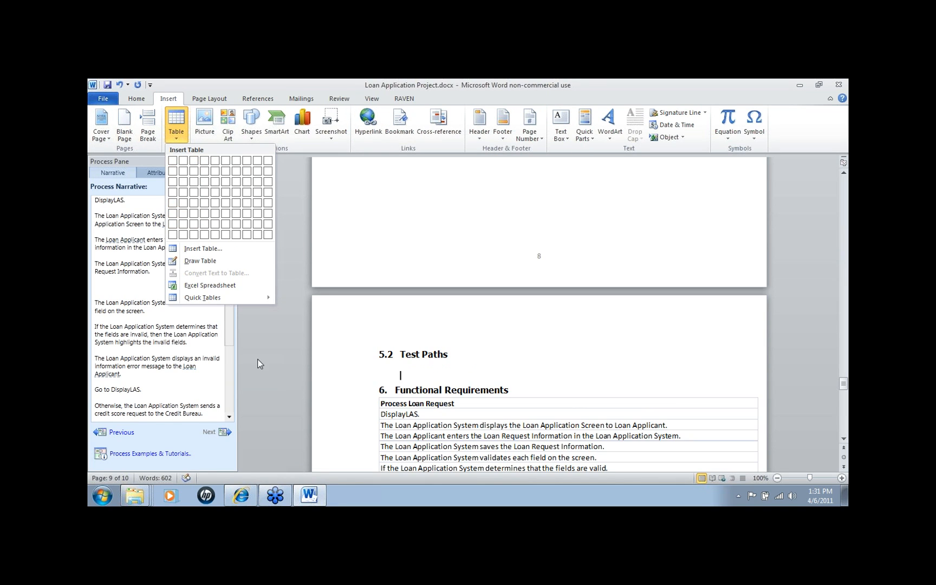
click(404, 98)
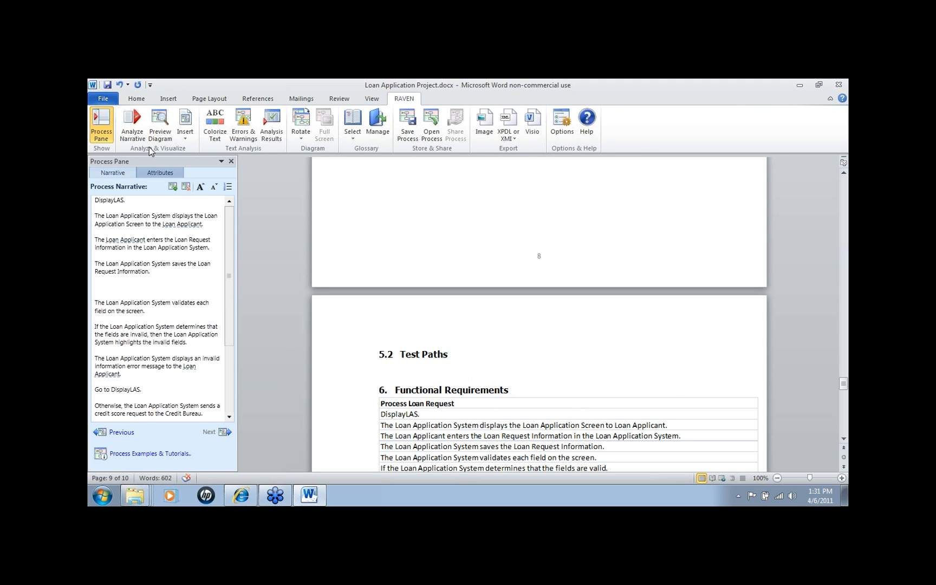
click(185, 130)
mouse_move(238, 216)
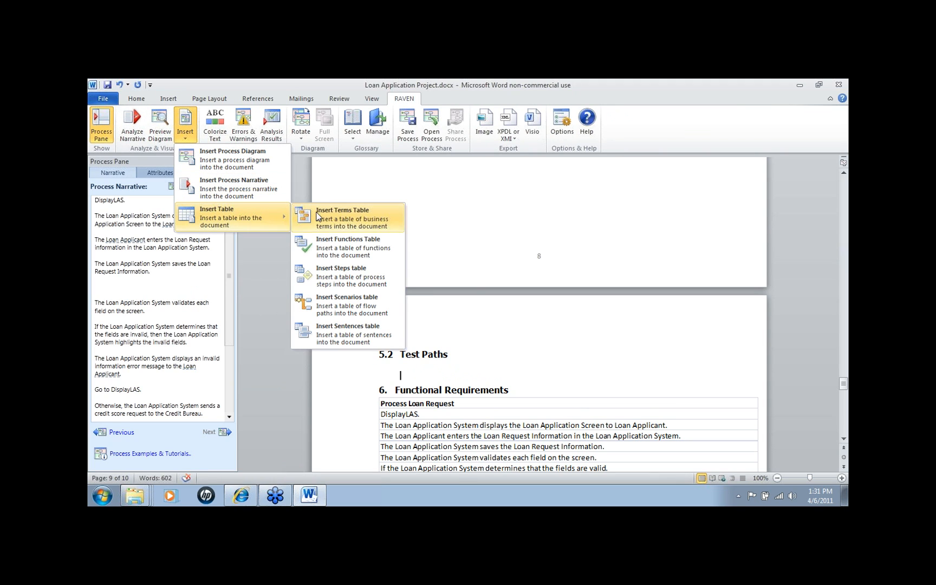
click(350, 308)
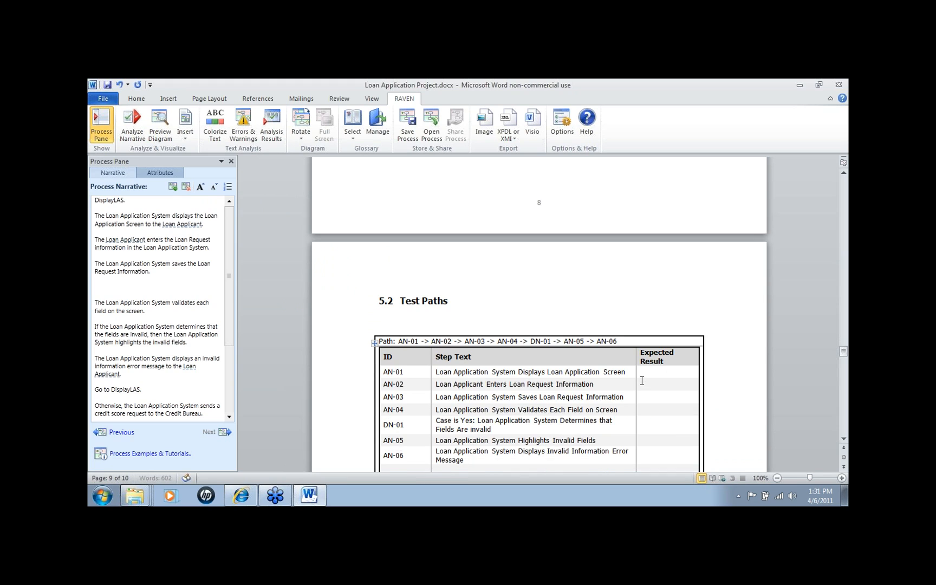
Step: Examine the inserted test path tables and the other RAVEN table types available for insertion
scroll(635, 380, down, 1)
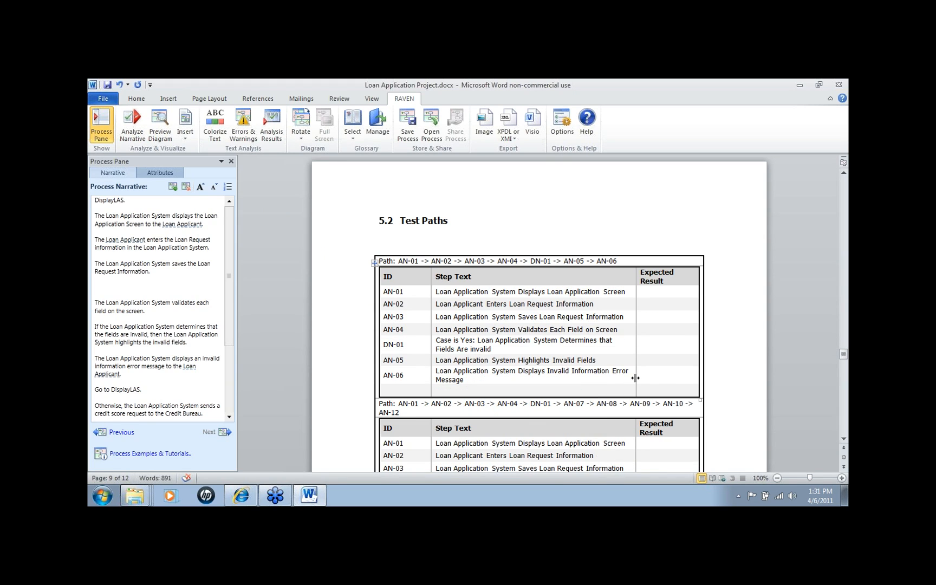
scroll(635, 378, down, 1)
scroll(636, 379, down, 9)
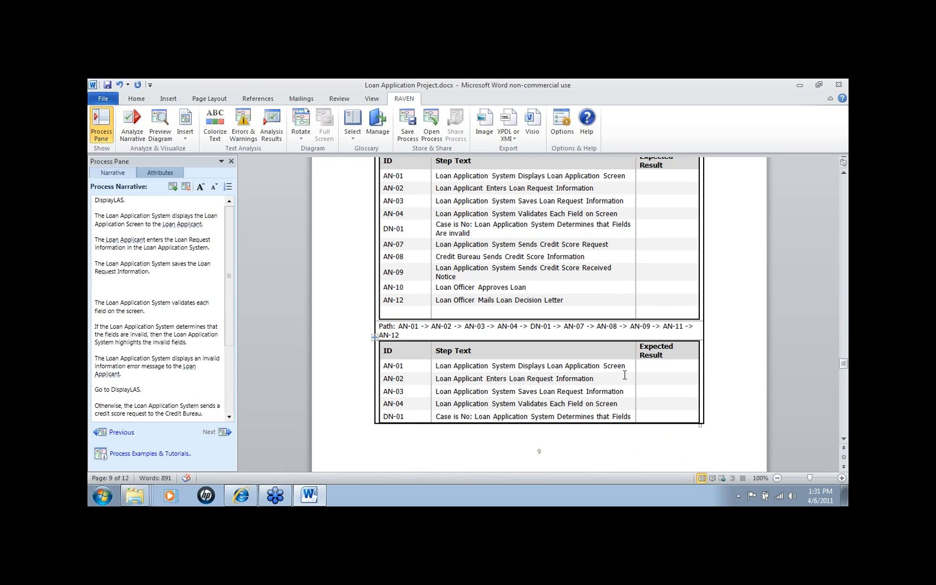
click(185, 140)
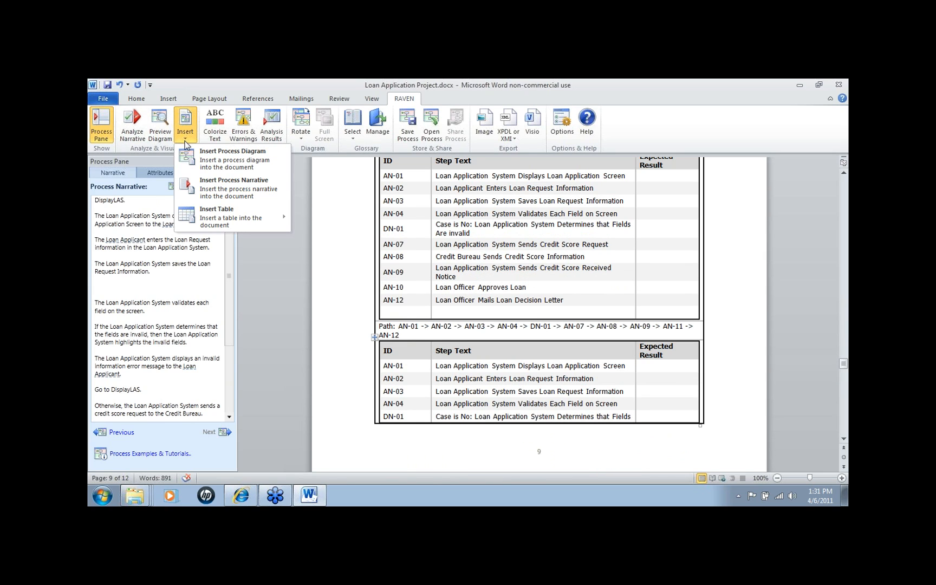
mouse_move(227, 221)
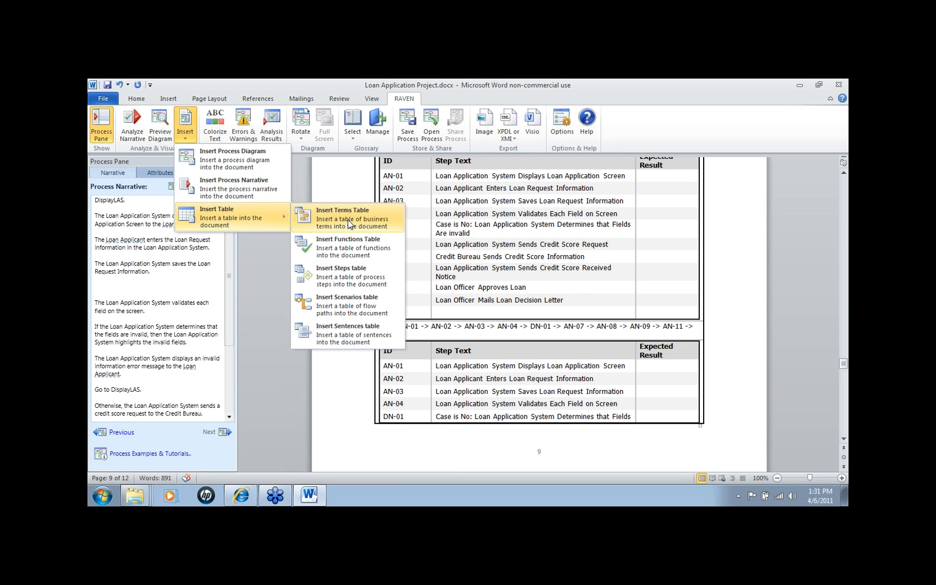
click(826, 405)
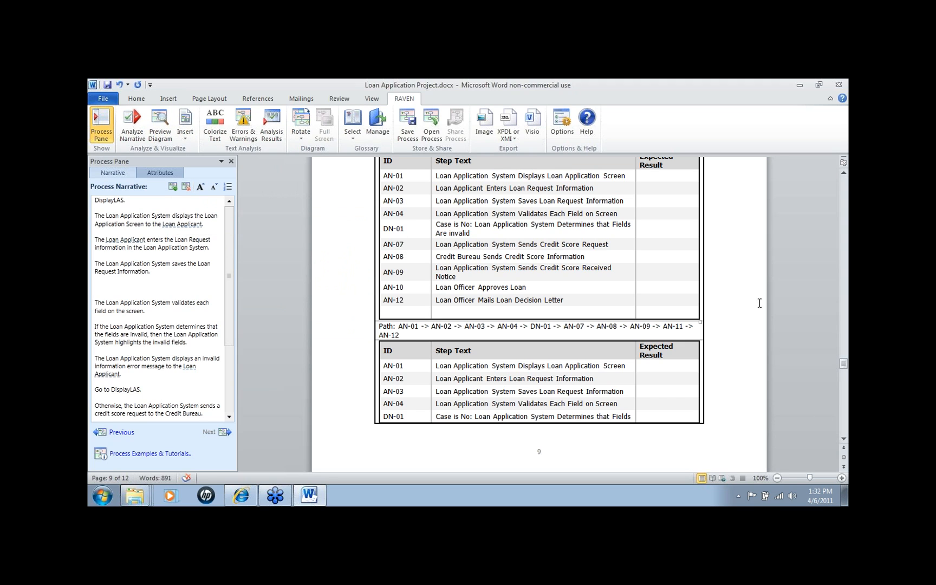
Step: Review the document from the Test Paths section back through the Process Loan Request diagram to heading 4.3 Postconditions
scroll(753, 303, up, 10)
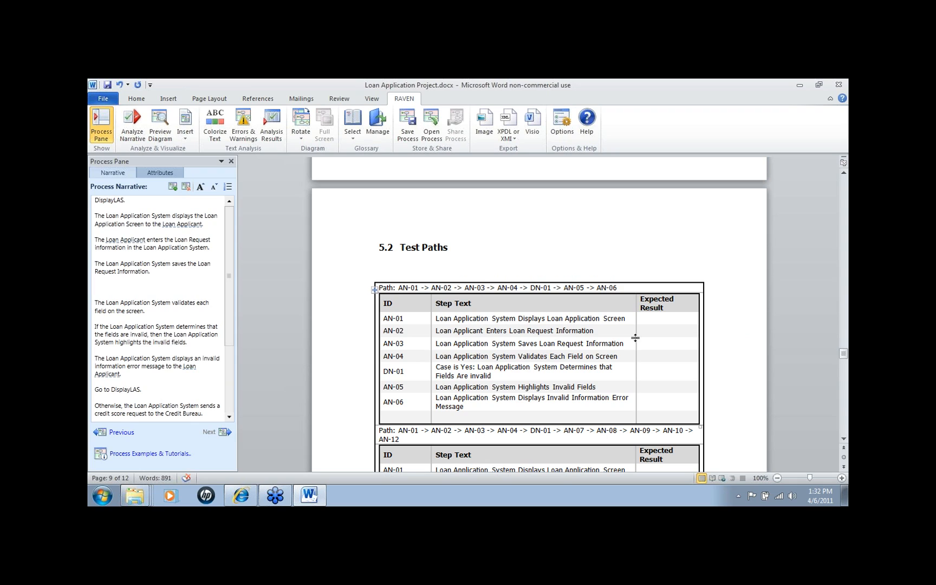
scroll(562, 370, up, 15)
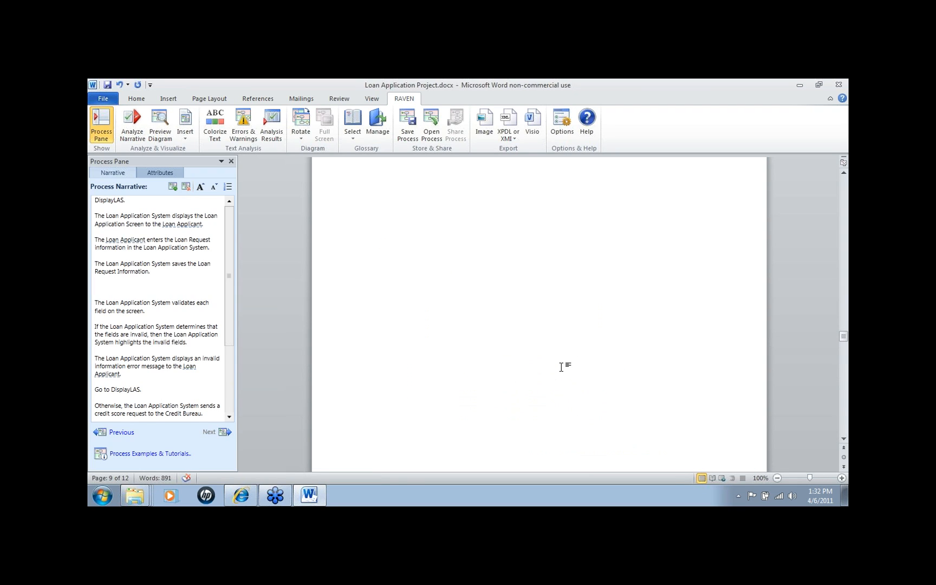
scroll(563, 366, up, 1)
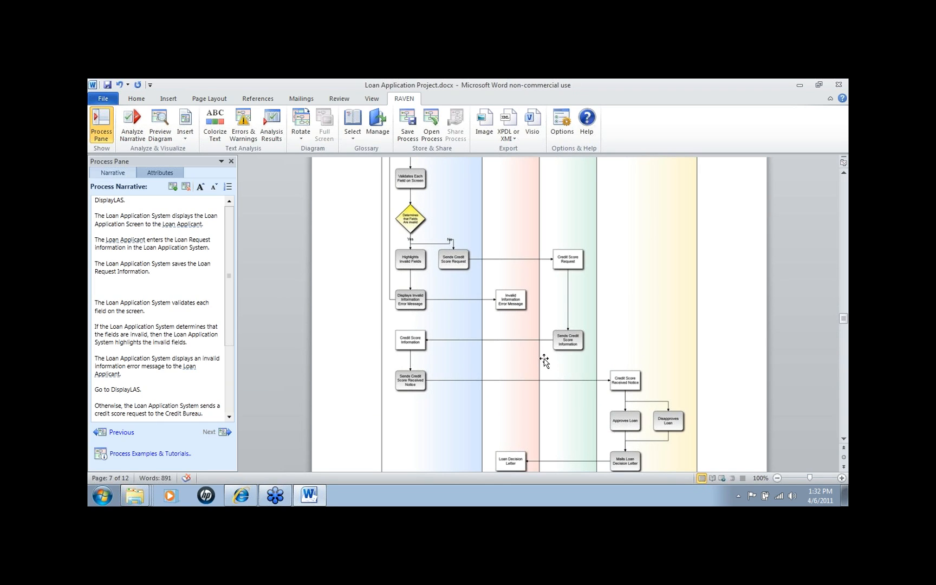
scroll(578, 370, up, 7)
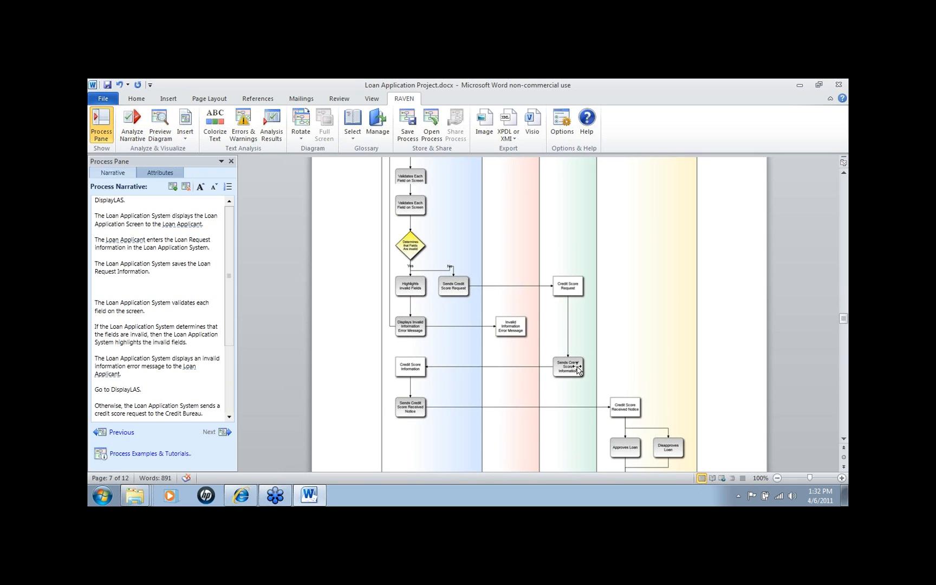
scroll(576, 370, up, 6)
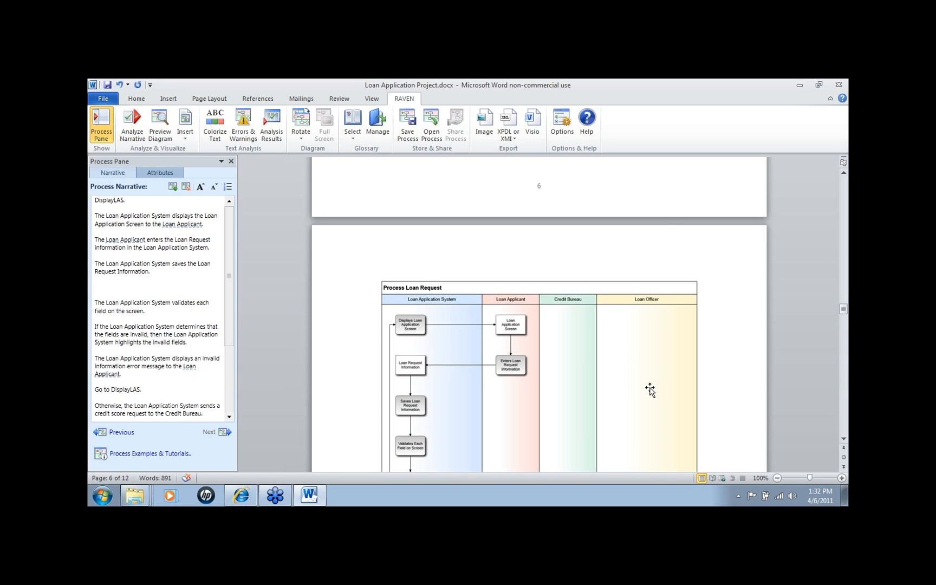
scroll(626, 385, up, 4)
scroll(627, 385, up, 8)
scroll(629, 385, up, 2)
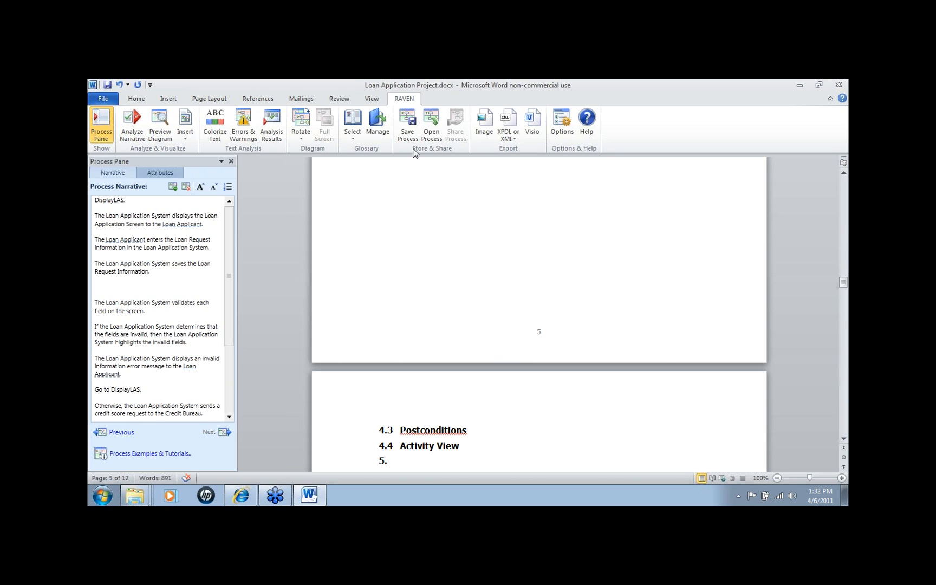
Step: View the RAVEN save options for the Process Loan Request process and leave without saving
click(410, 128)
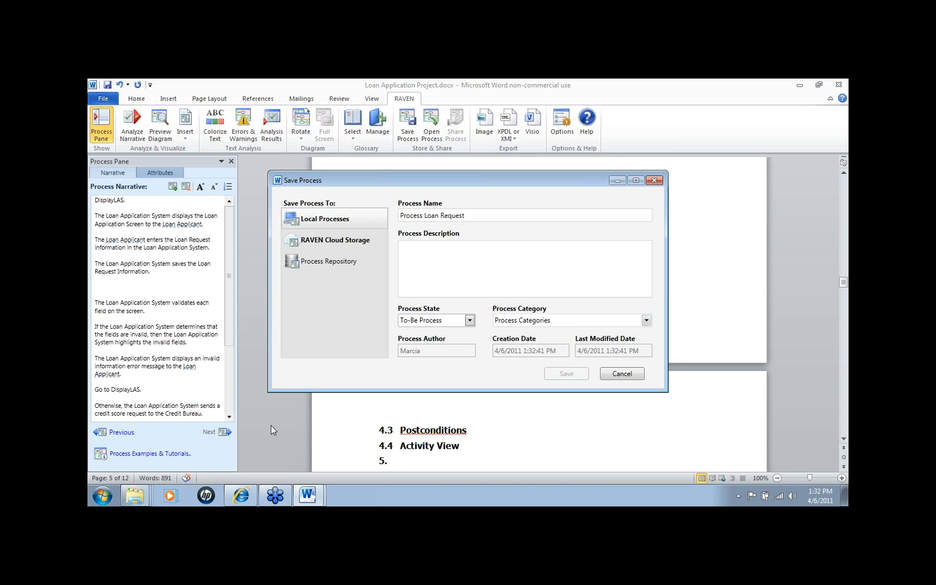
click(631, 377)
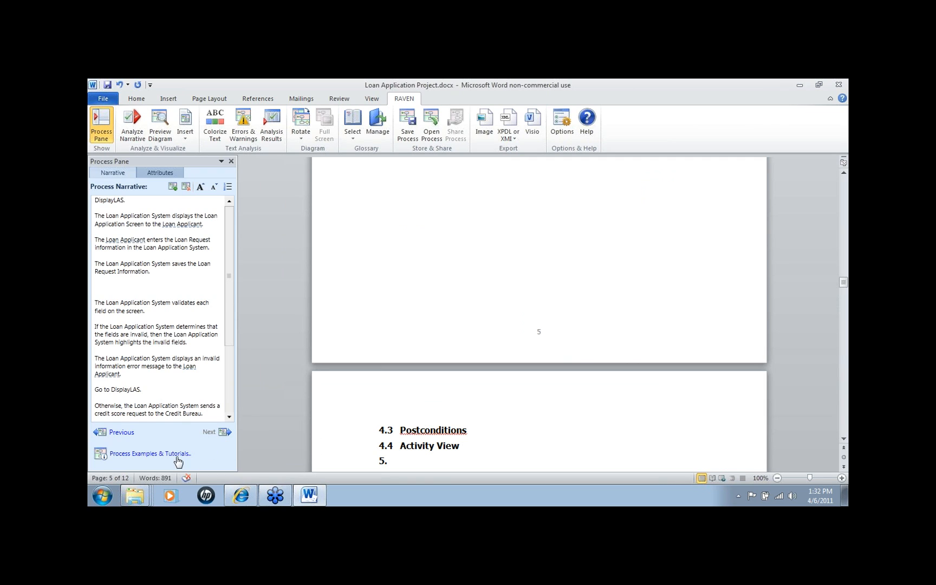
Step: Show the preceding process narrative, return to the Process Loan Request narrative, and view the document's title page
click(120, 432)
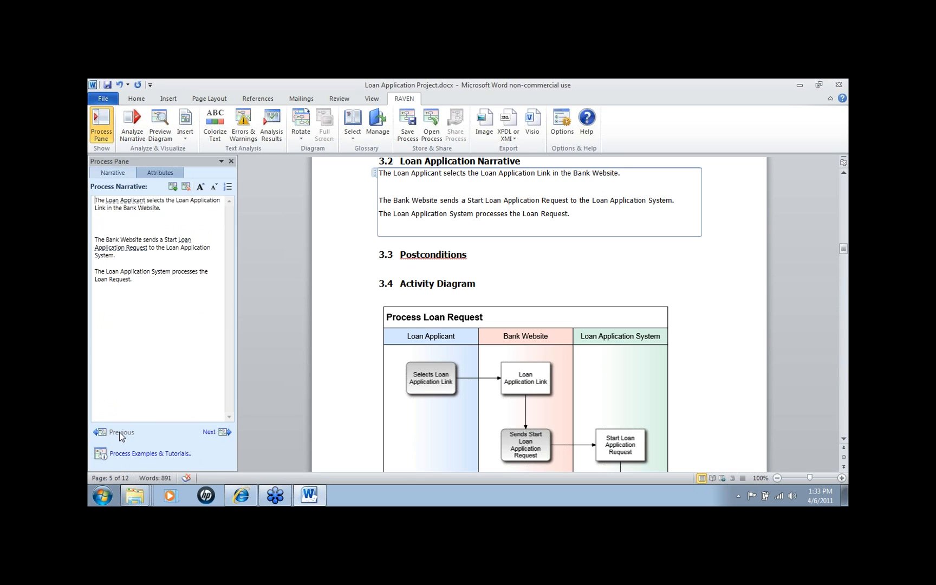
click(210, 433)
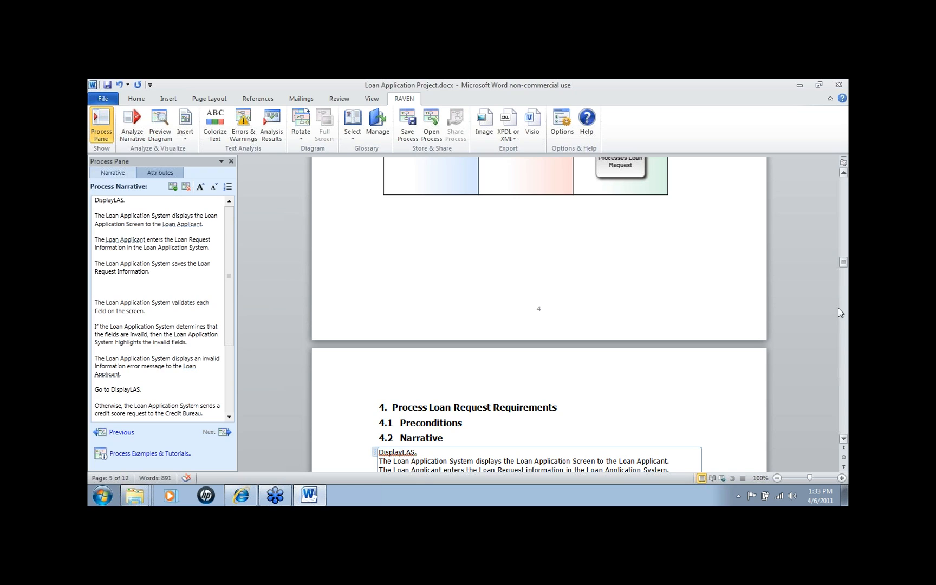
drag(846, 266, 844, 181)
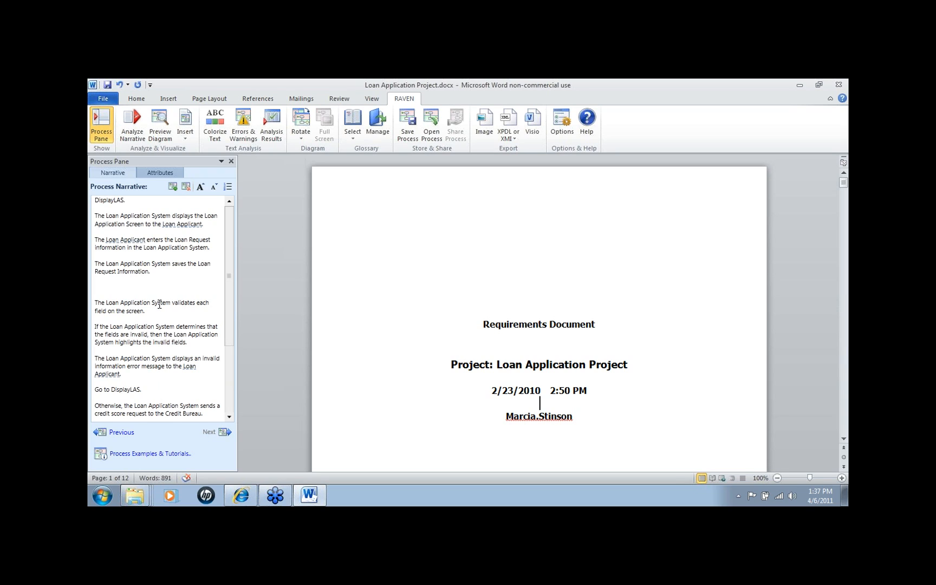
scroll(163, 299, down, 3)
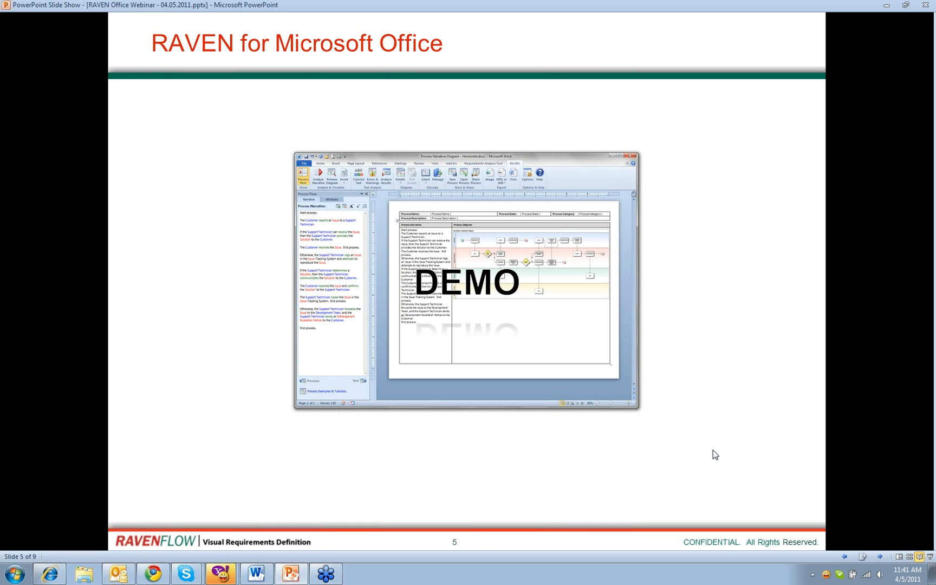
click(636, 473)
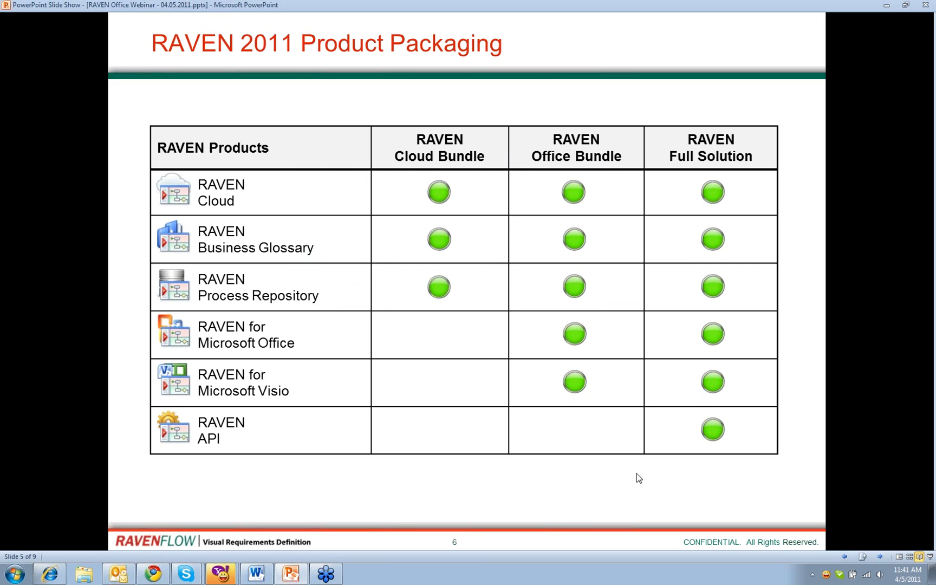